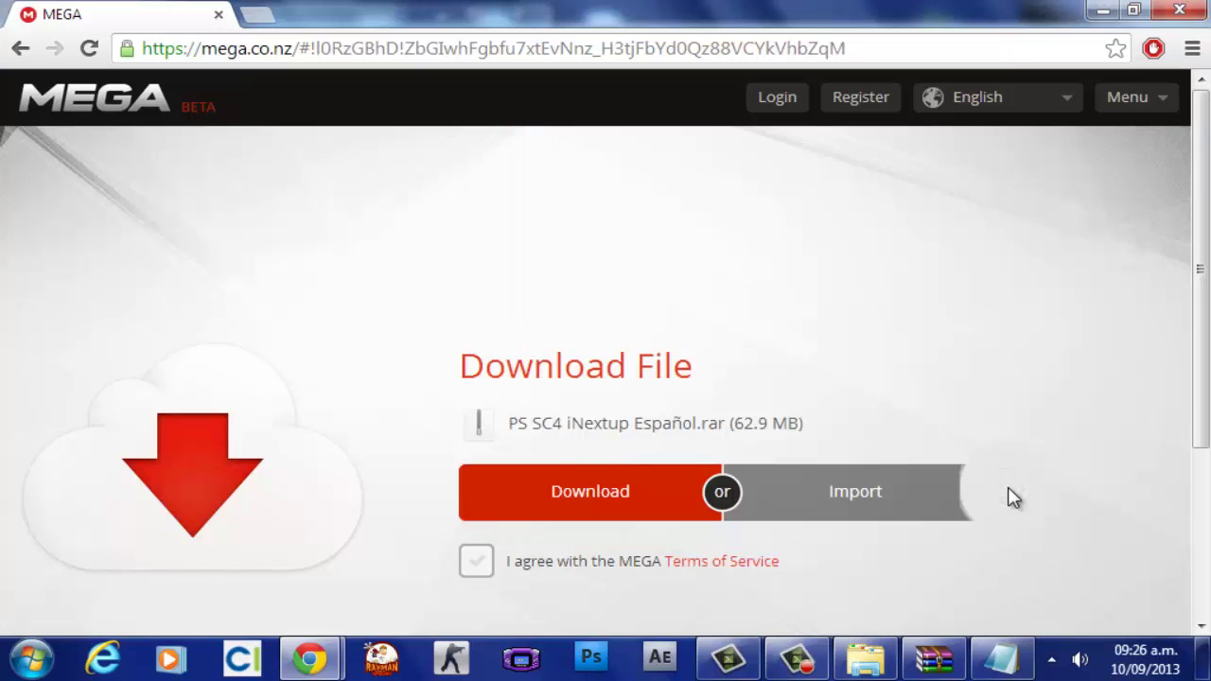
Step: Close the leftover Notepad window and agree to MEGA's Terms of Service for the PS SC4 download
right_click(987, 659)
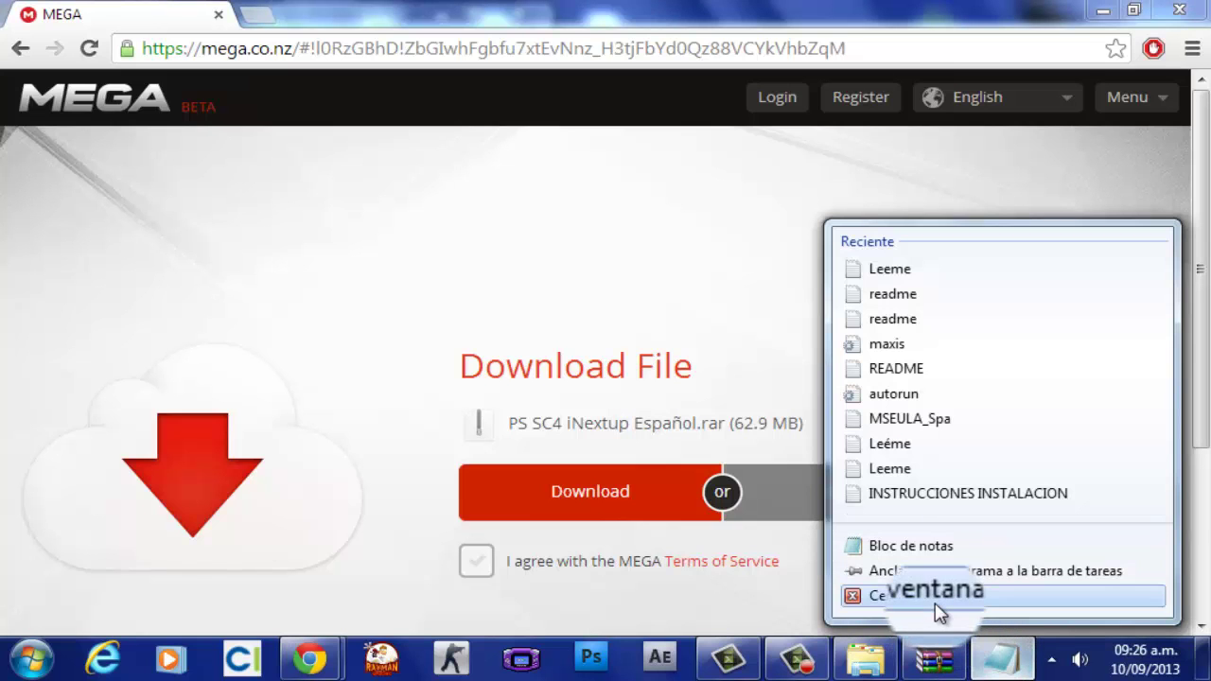
left_click(936, 601)
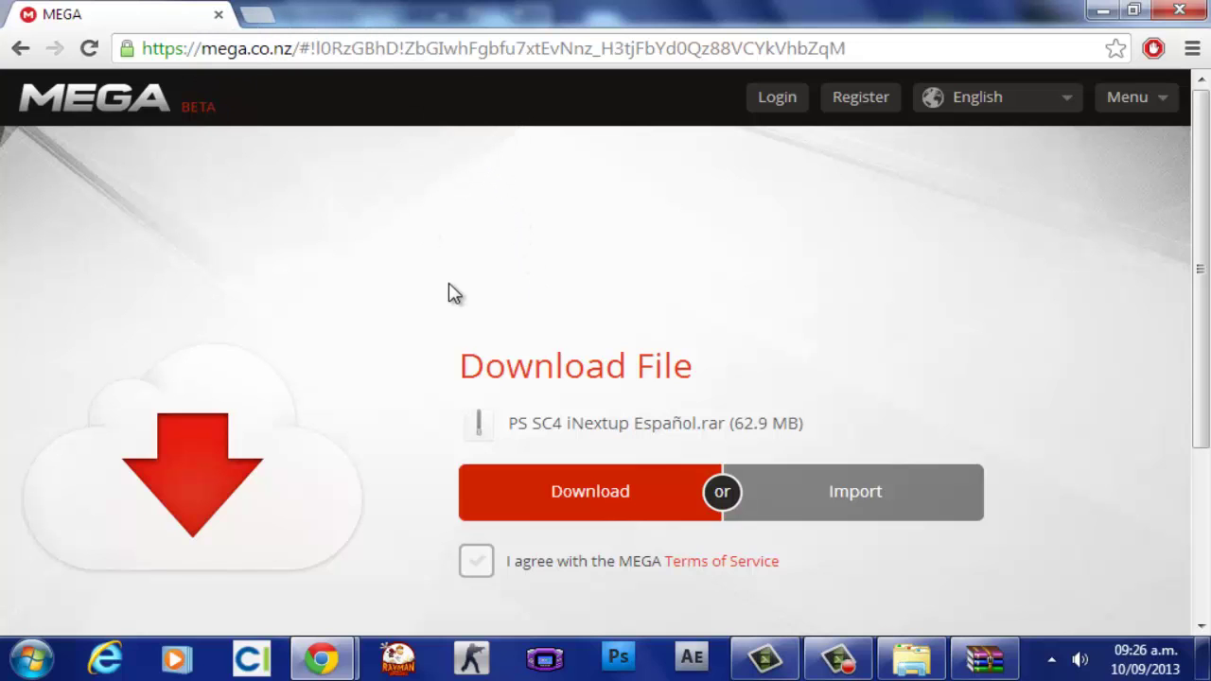
left_click(476, 558)
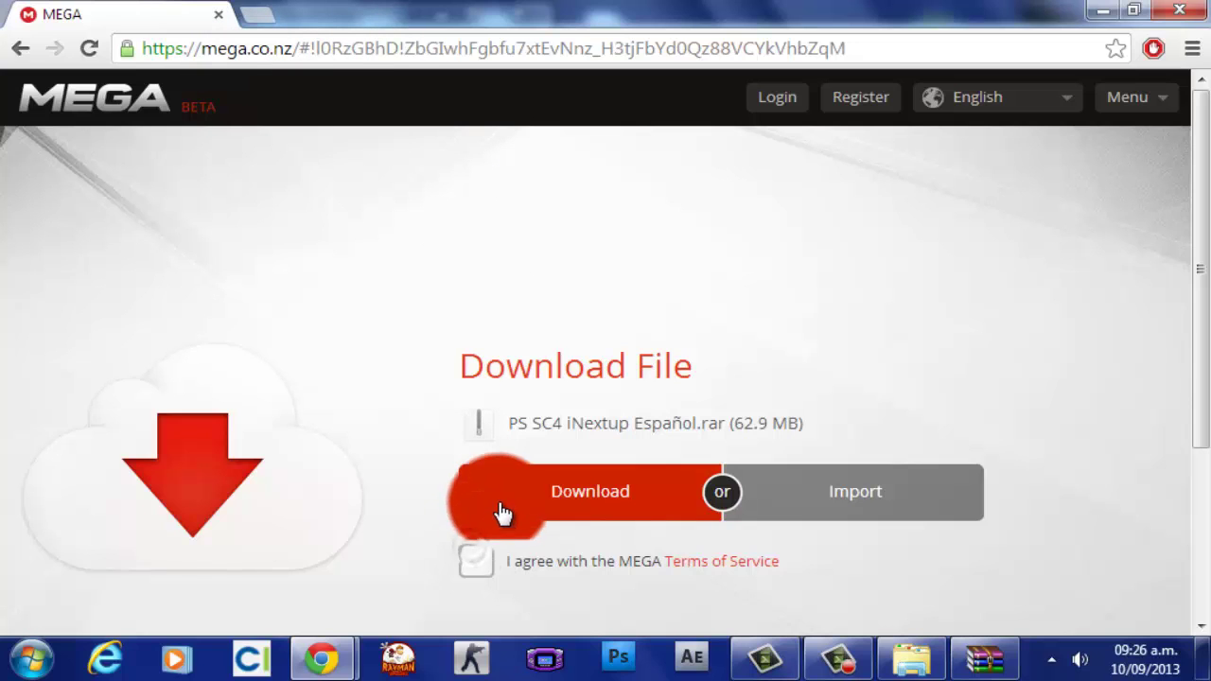
left_click(479, 565)
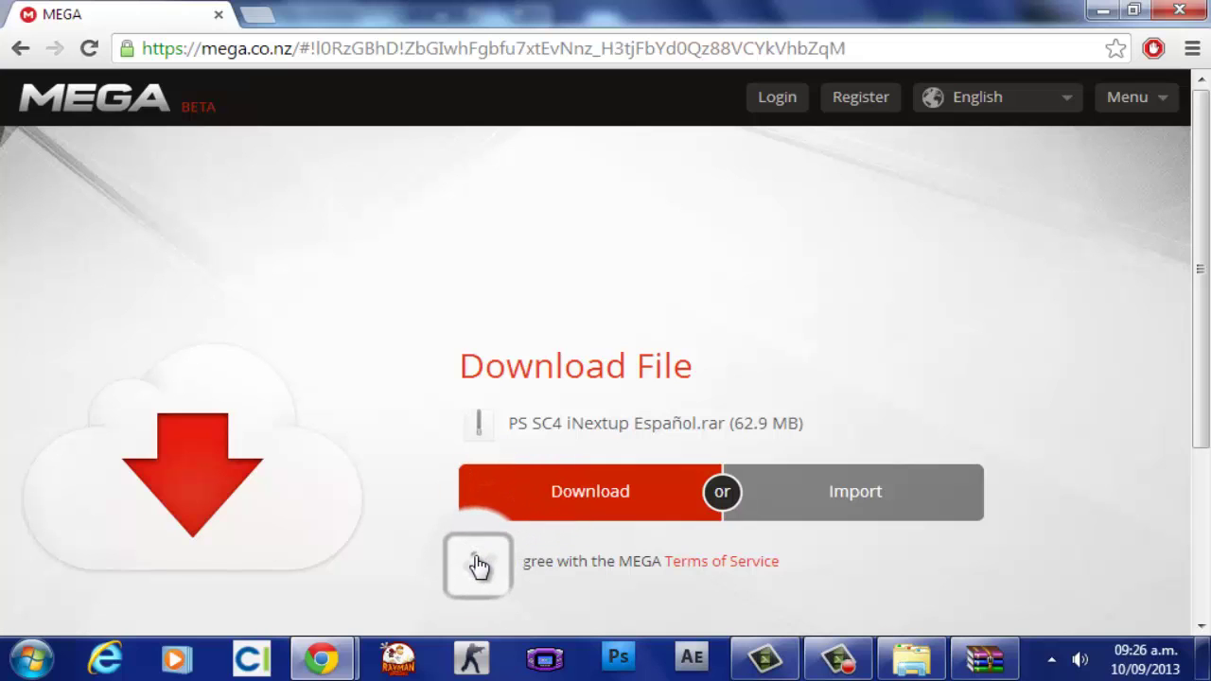
left_click(479, 565)
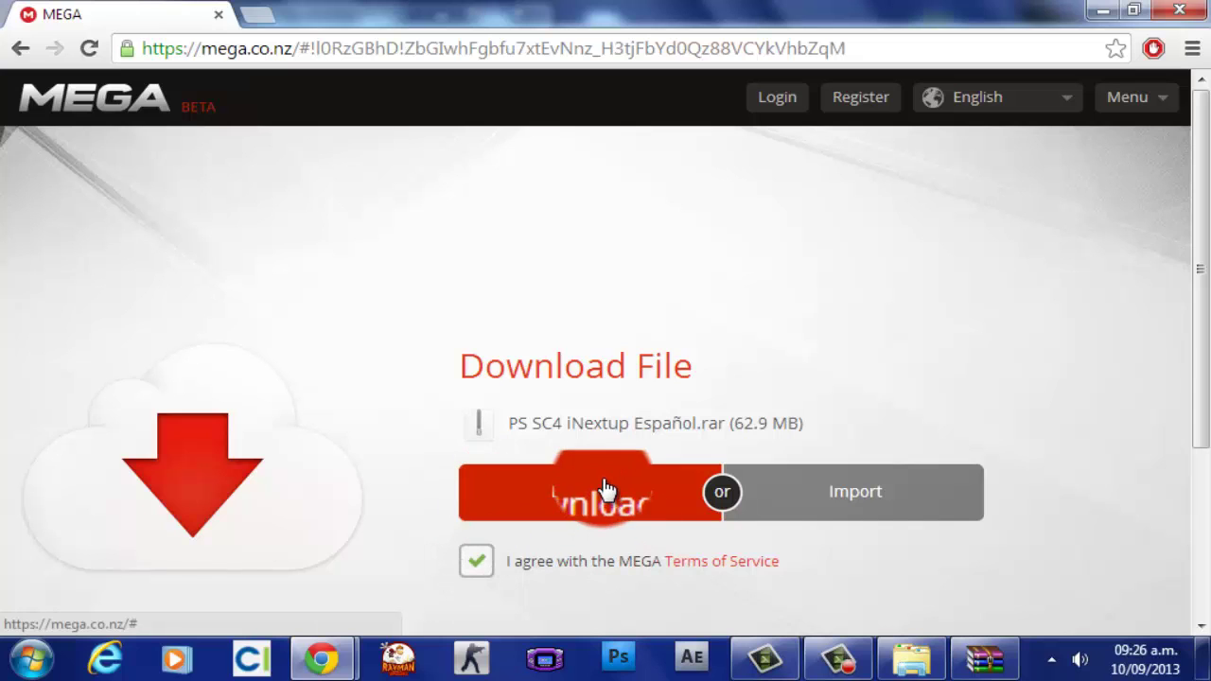
Step: Extract the archive's Photoshop folder into Descargas\PS SC4 iNextup Español
left_click(983, 662)
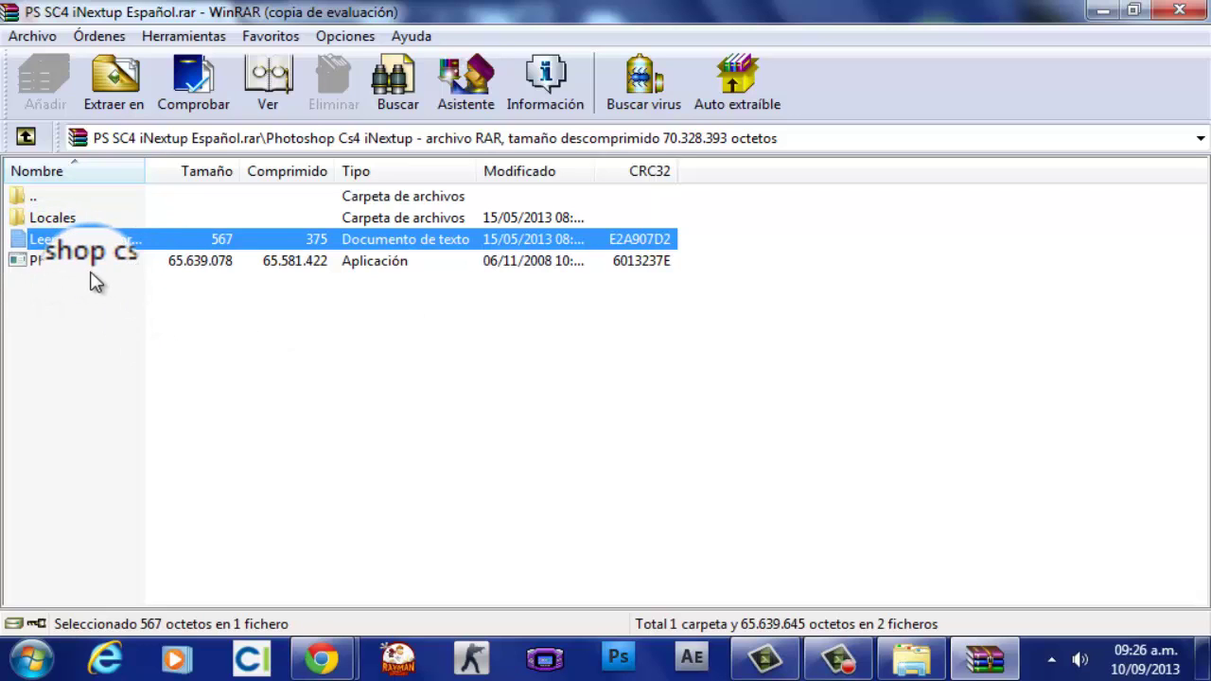
left_click(26, 138)
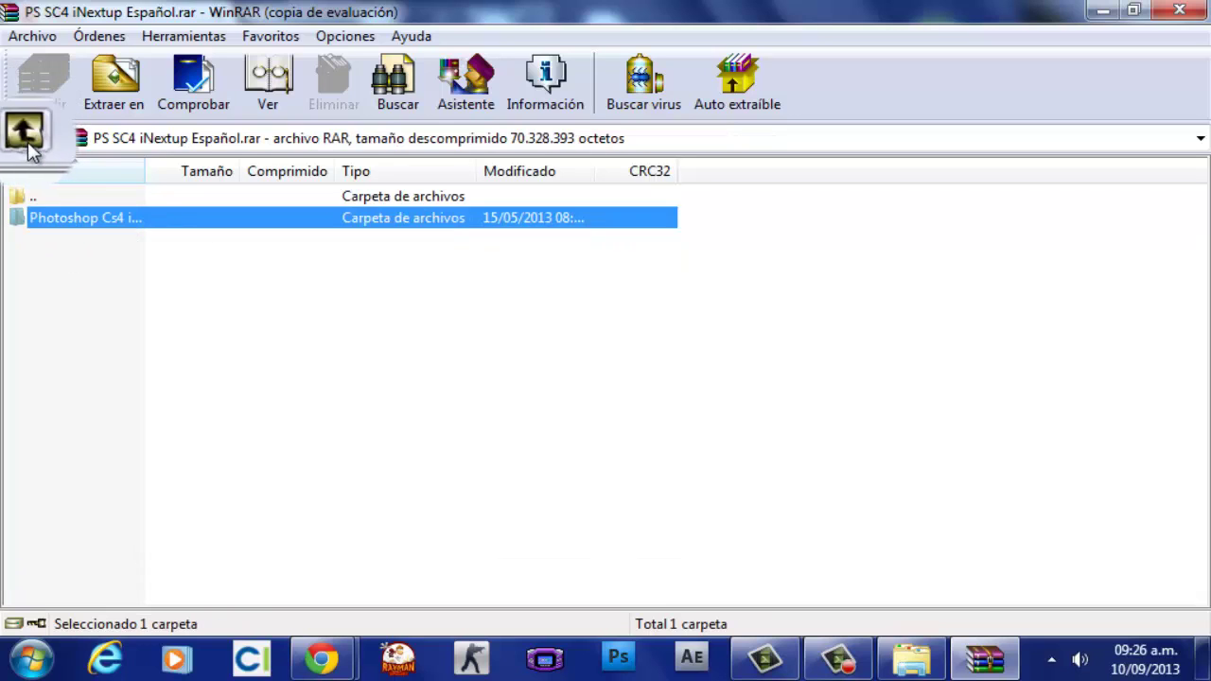
left_click(122, 97)
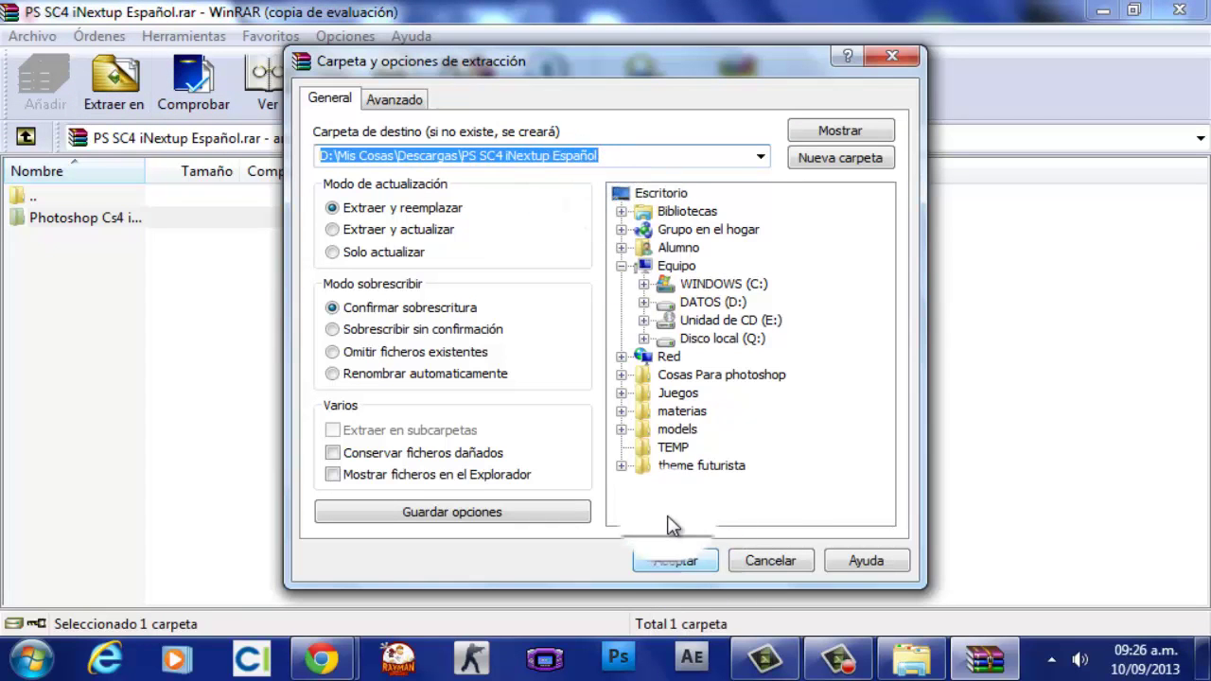
left_click(670, 559)
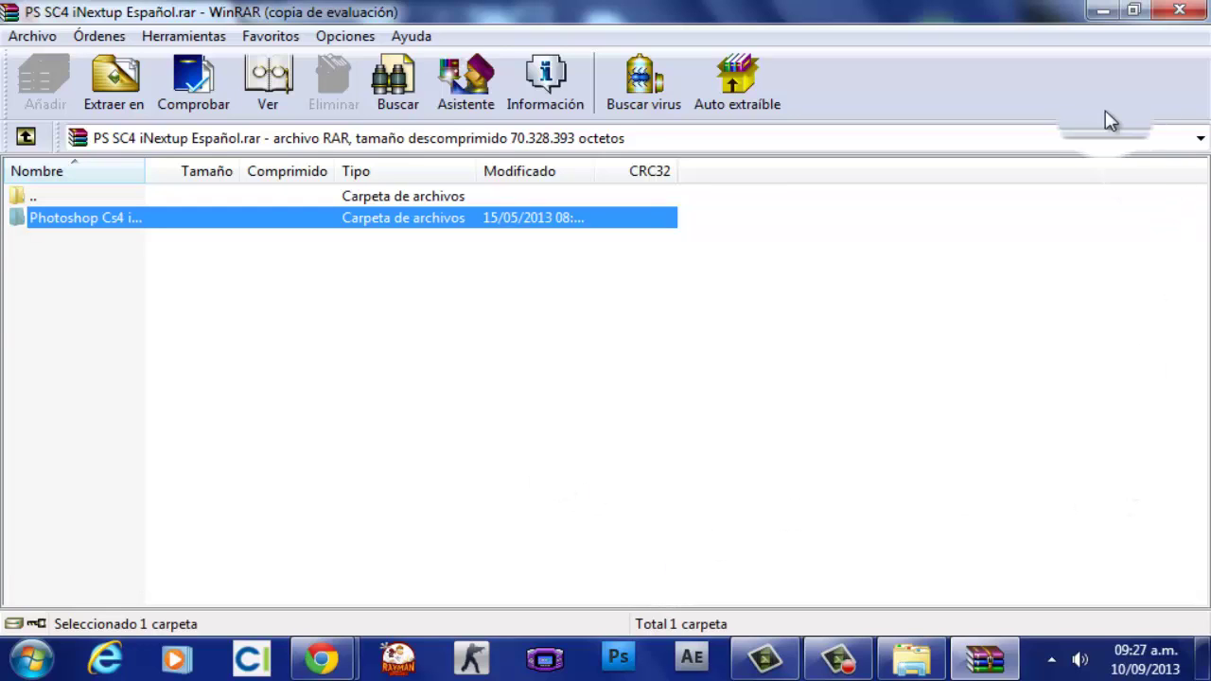
Step: Close WinRAR, minimize MEGA and Chrome, and dismiss the colour-scheme warning
left_click(1170, 13)
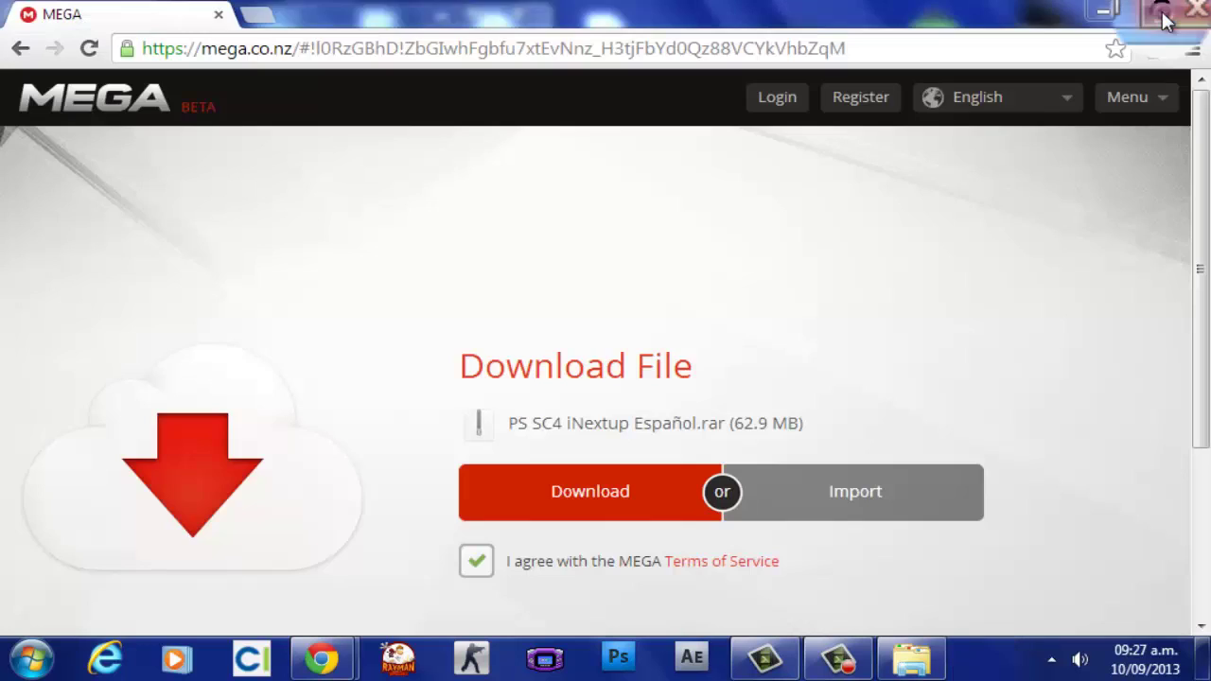
left_click(1106, 12)
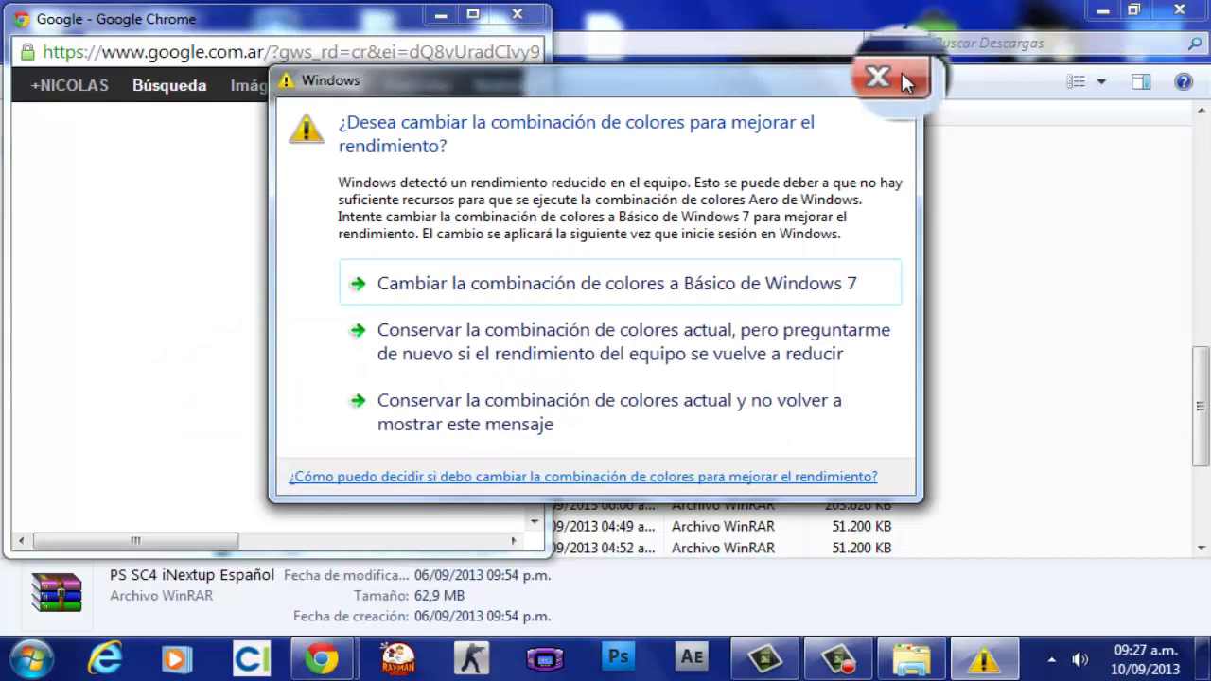
left_click(902, 72)
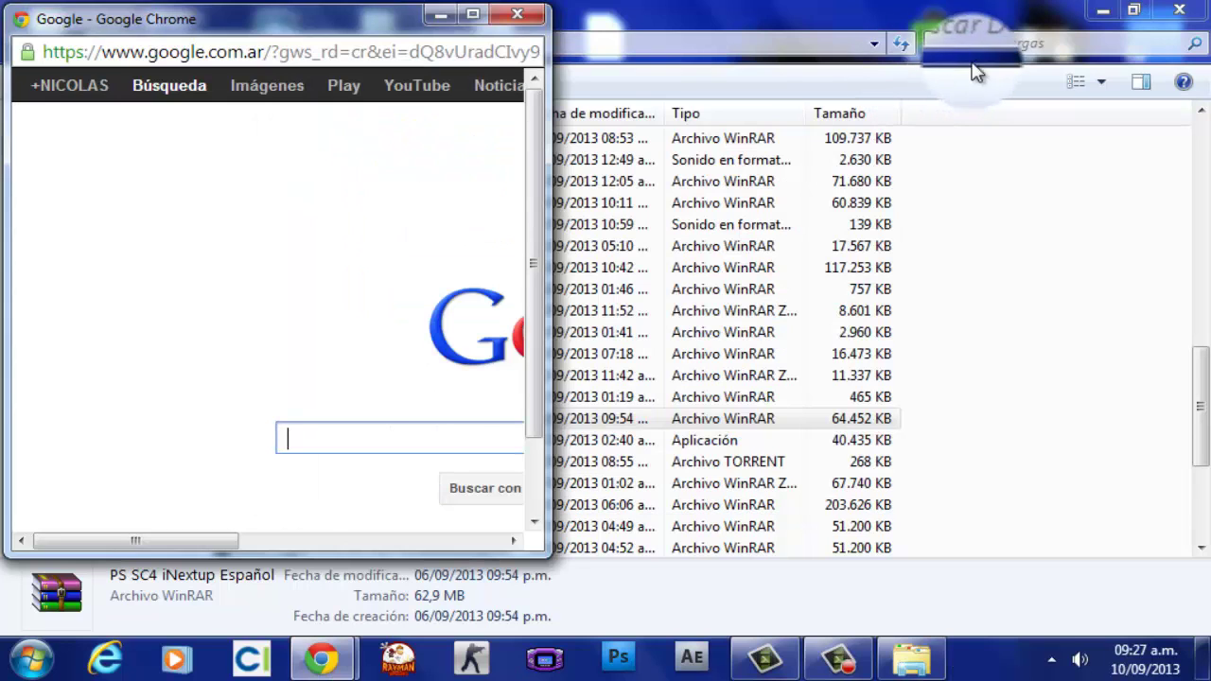
left_click(1103, 19)
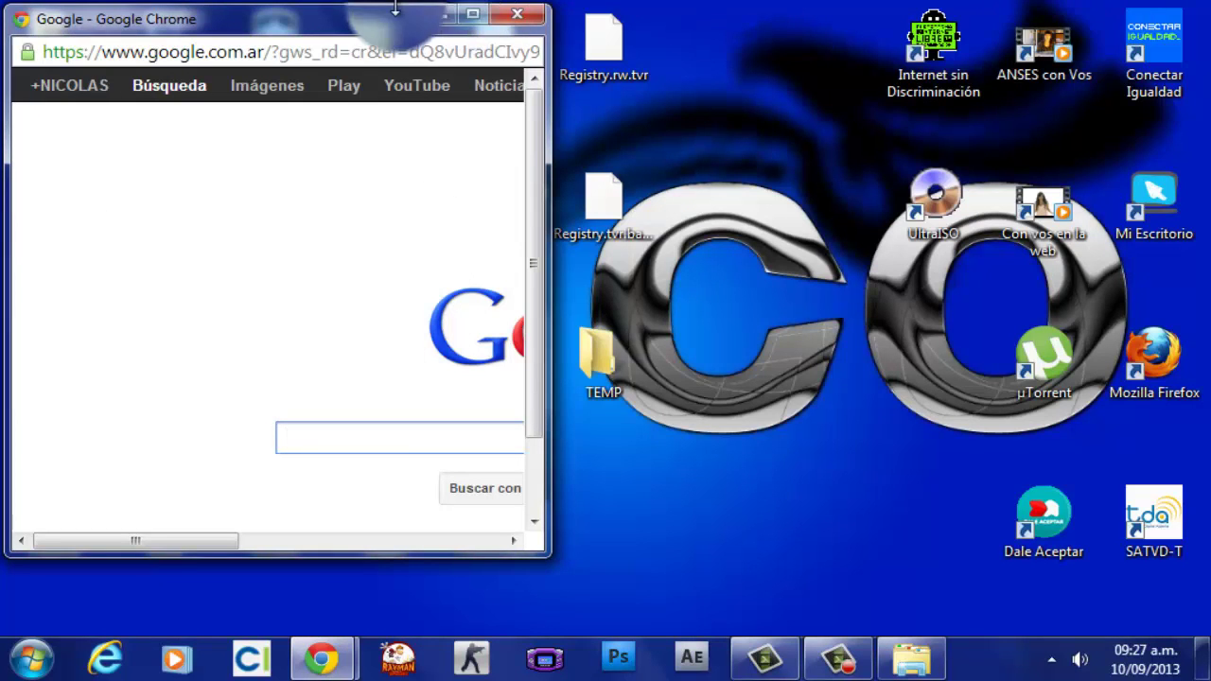
left_click(460, 16)
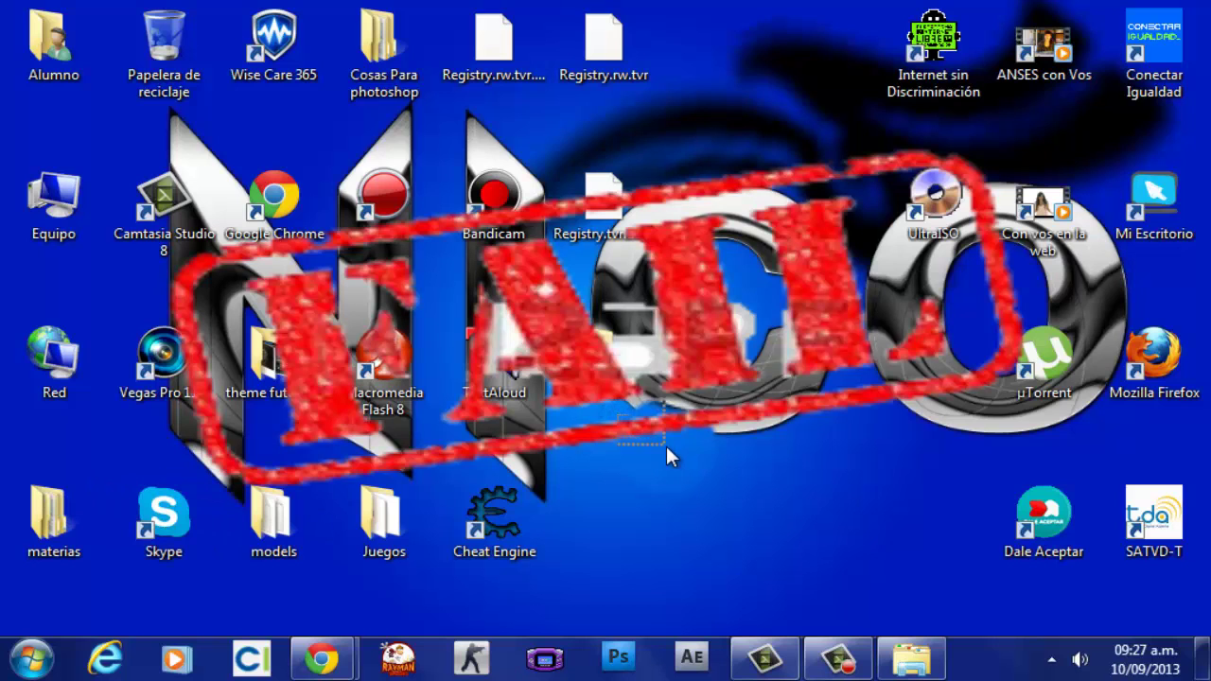
Step: Reopen PS SC4 iNextup Español.rar from Descargas and select its Photoshop Cs4 folder
left_click(912, 658)
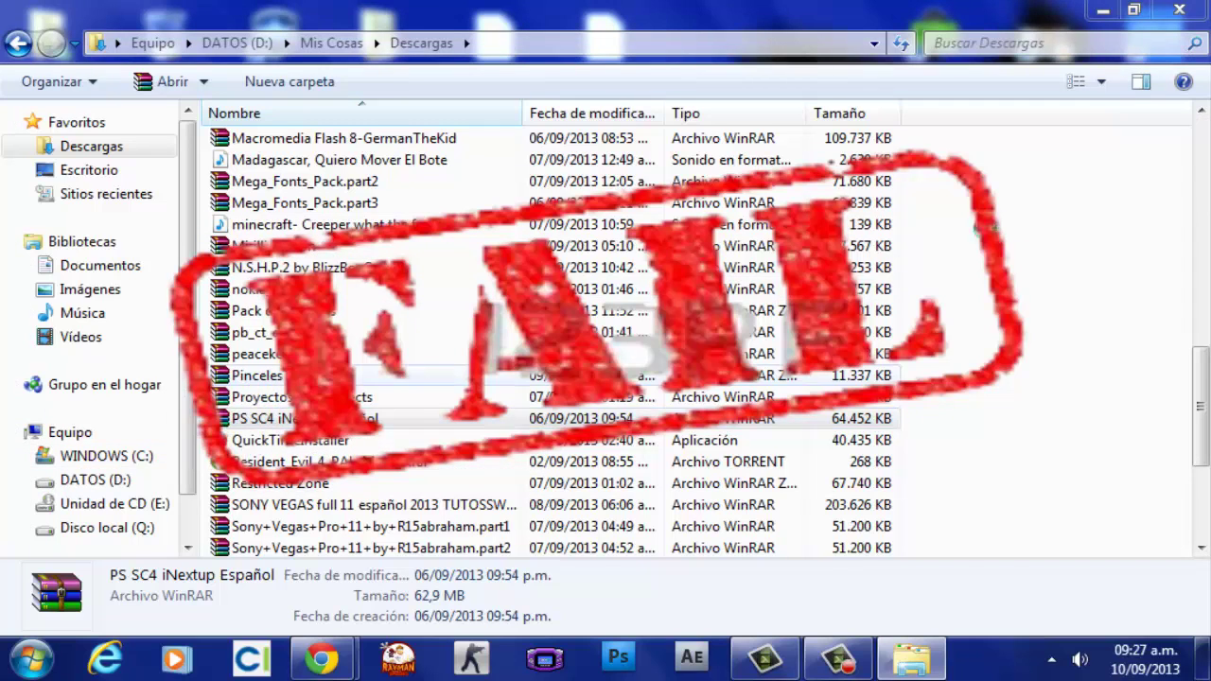
double_click(294, 418)
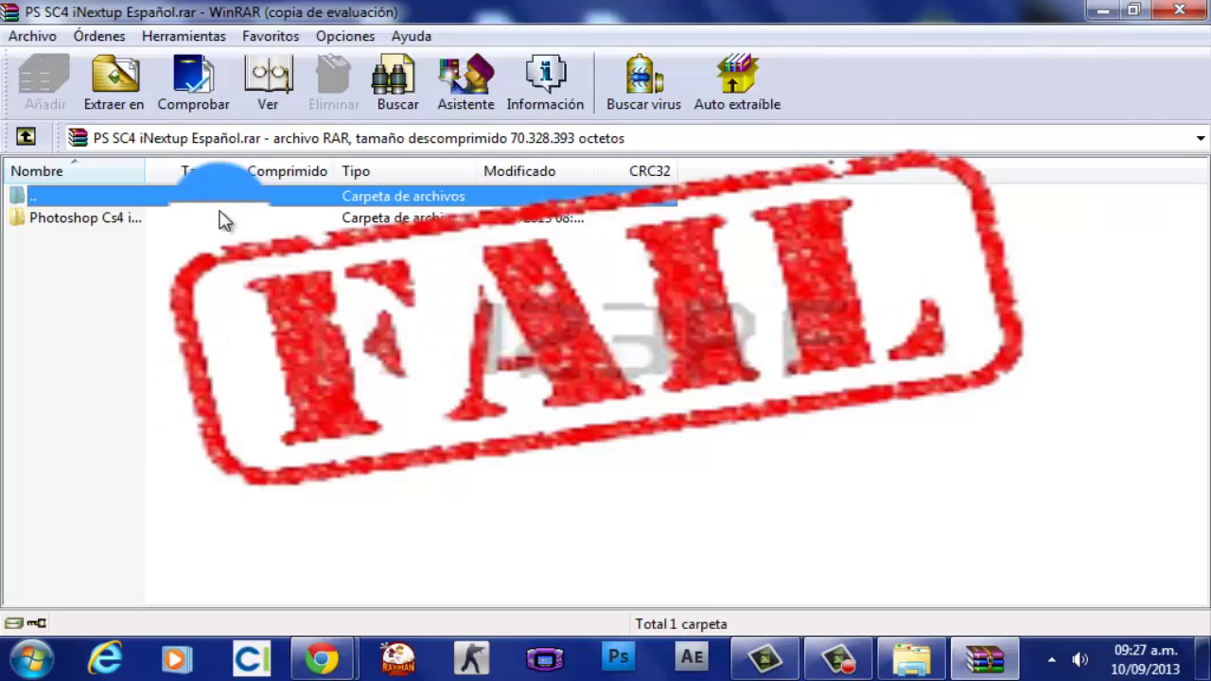
left_click(57, 218)
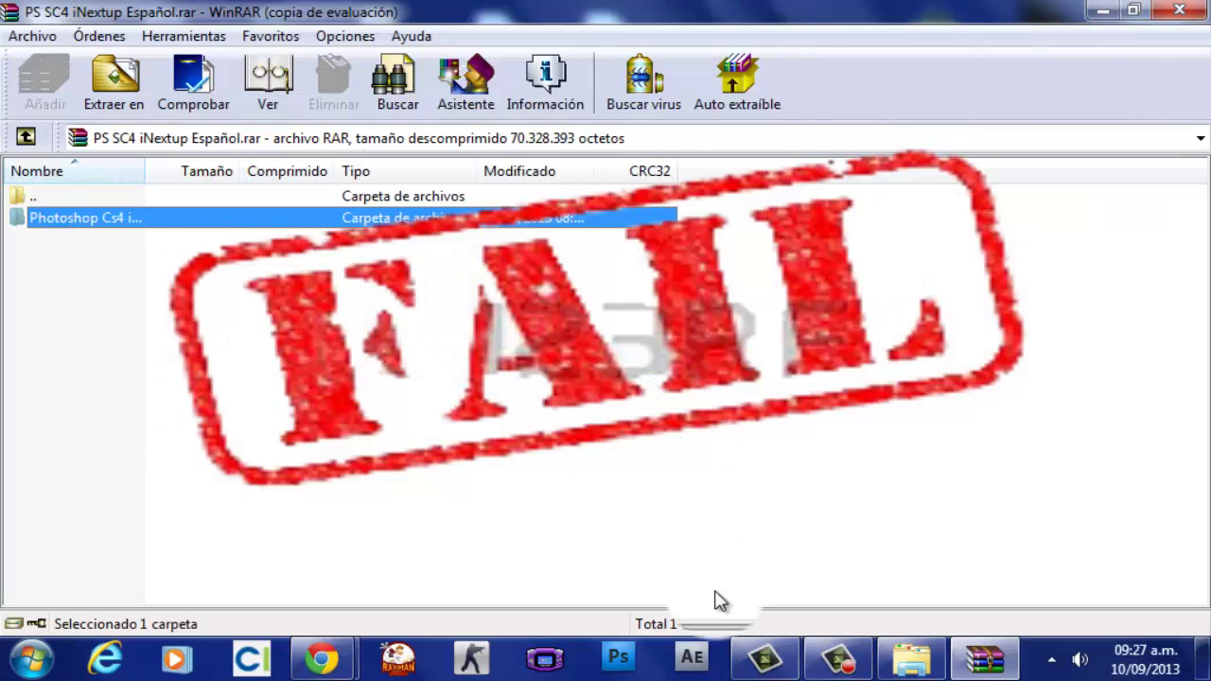
left_click(821, 653)
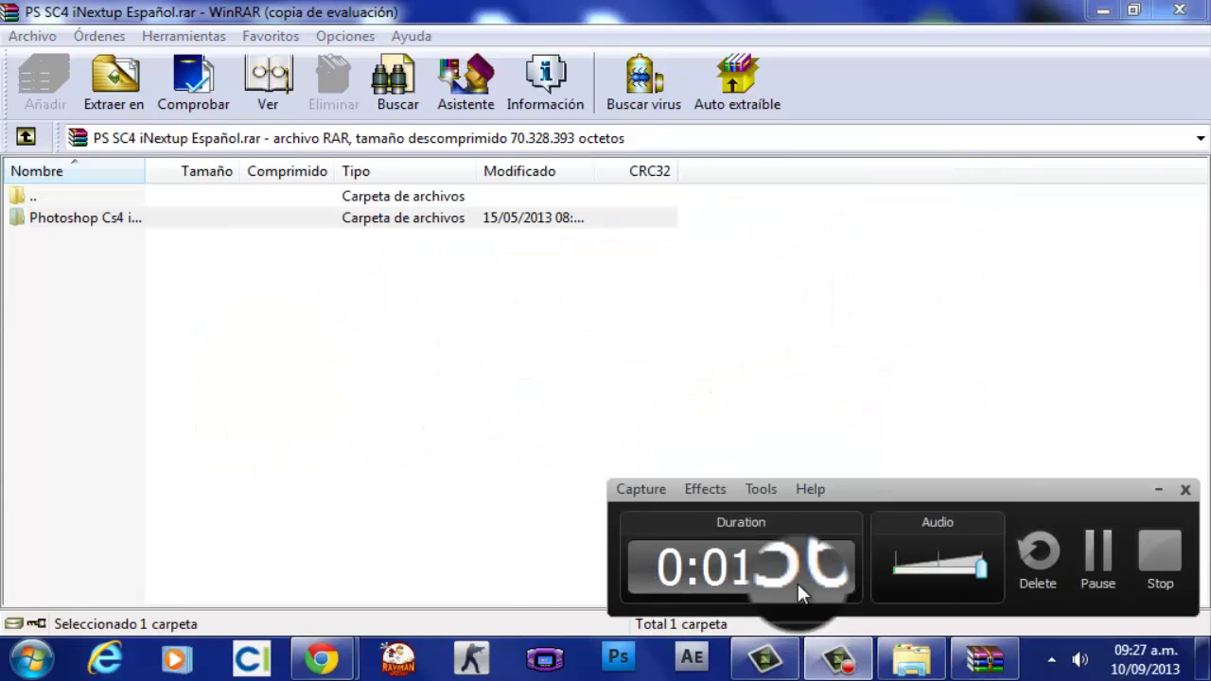
Step: Open the desktop's Photoshop Cs4 iNextup folder and select the Photoshop cs4 iNextup installer
left_click(1097, 561)
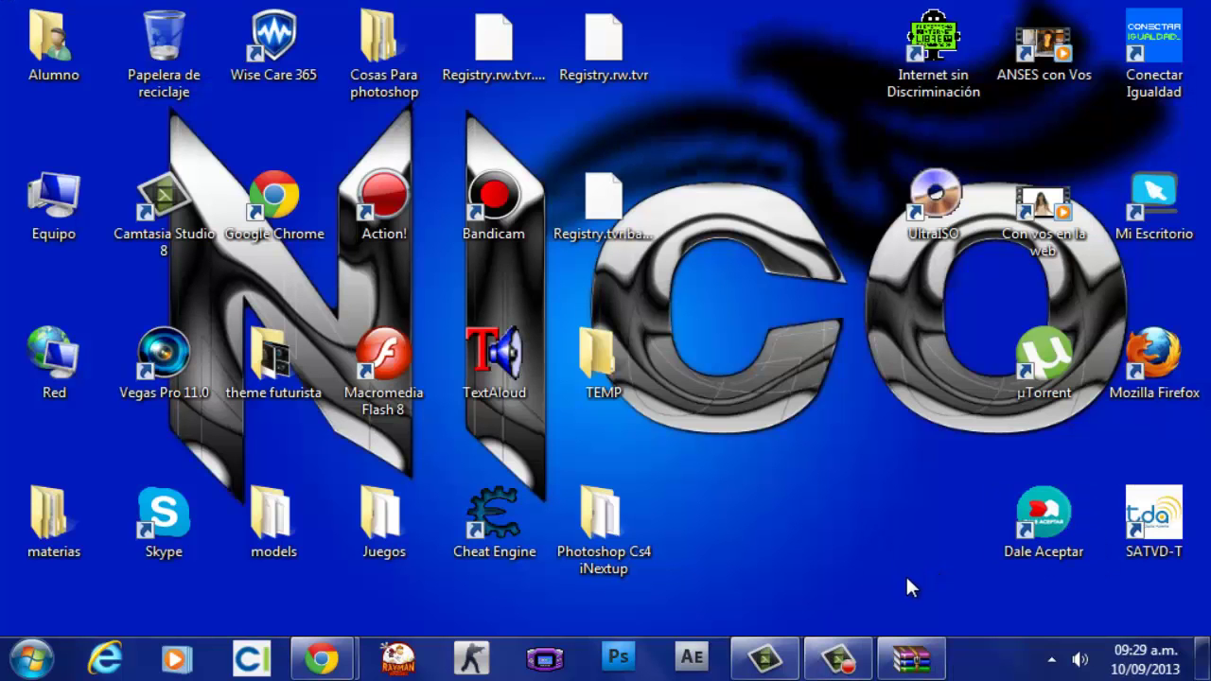
left_click(838, 659)
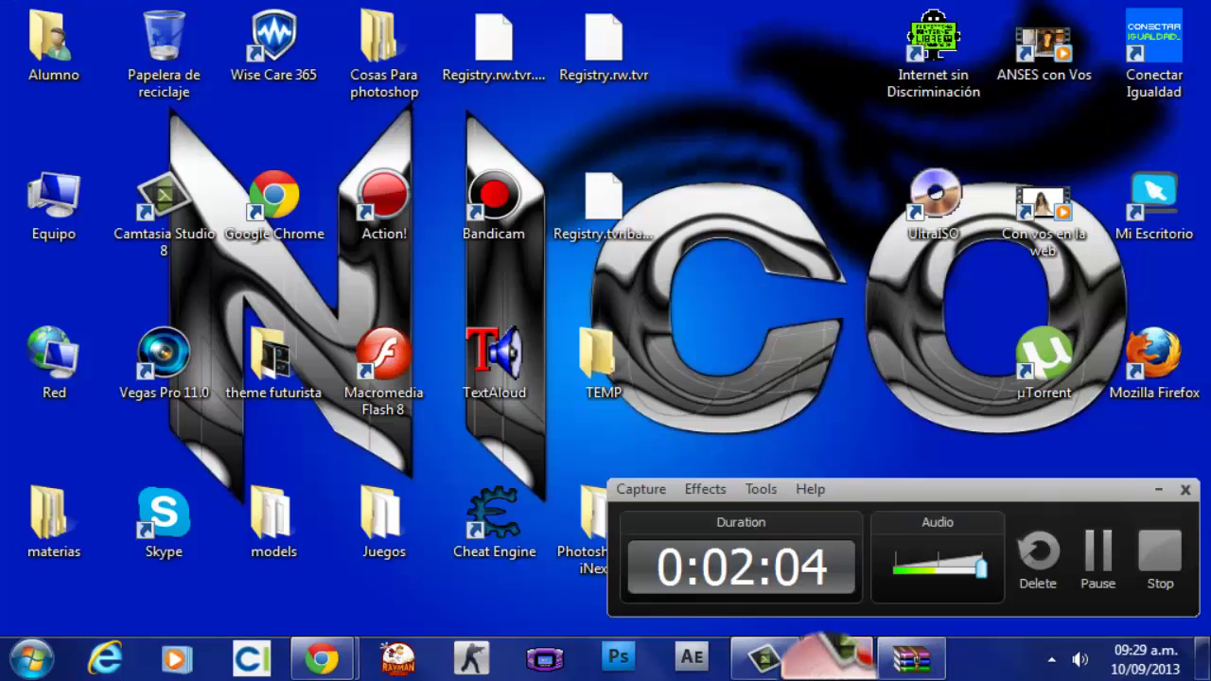
left_click(838, 659)
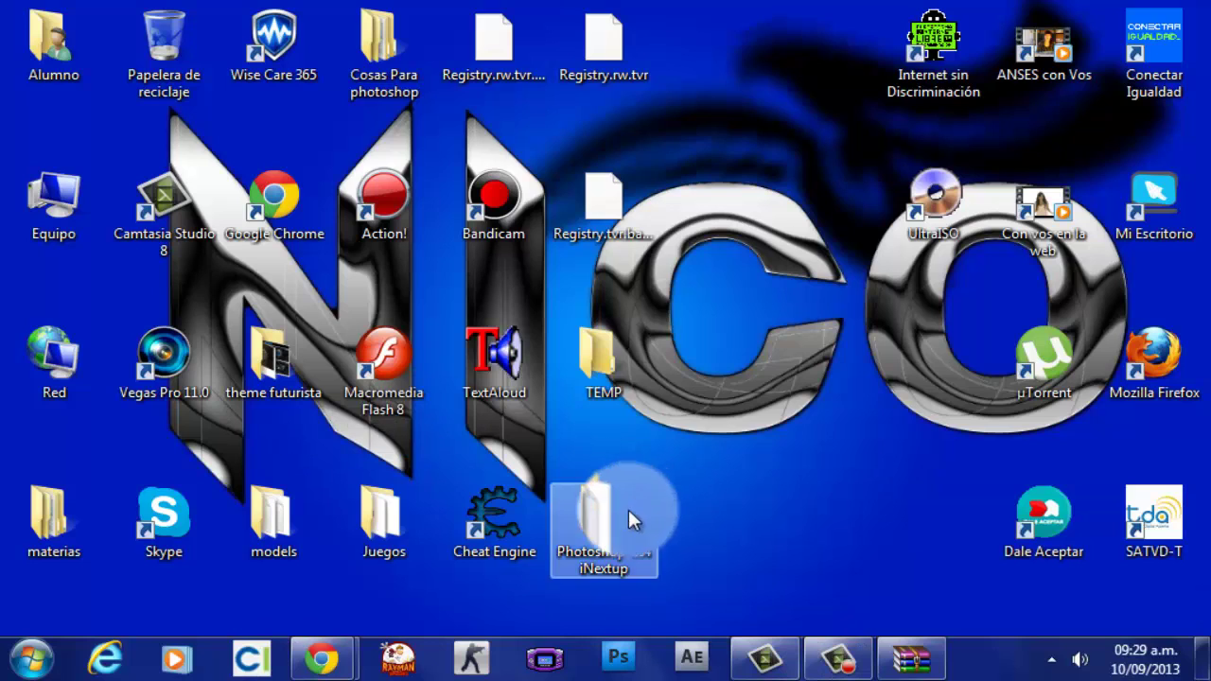
left_click(611, 558)
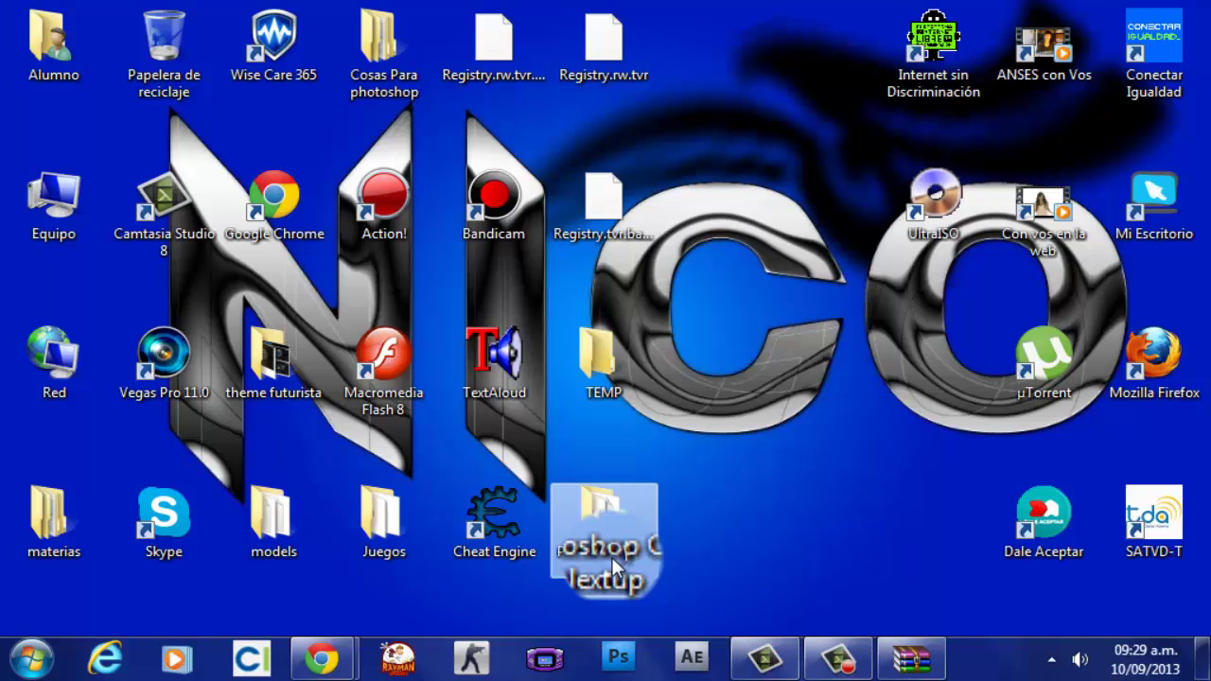
double_click(611, 557)
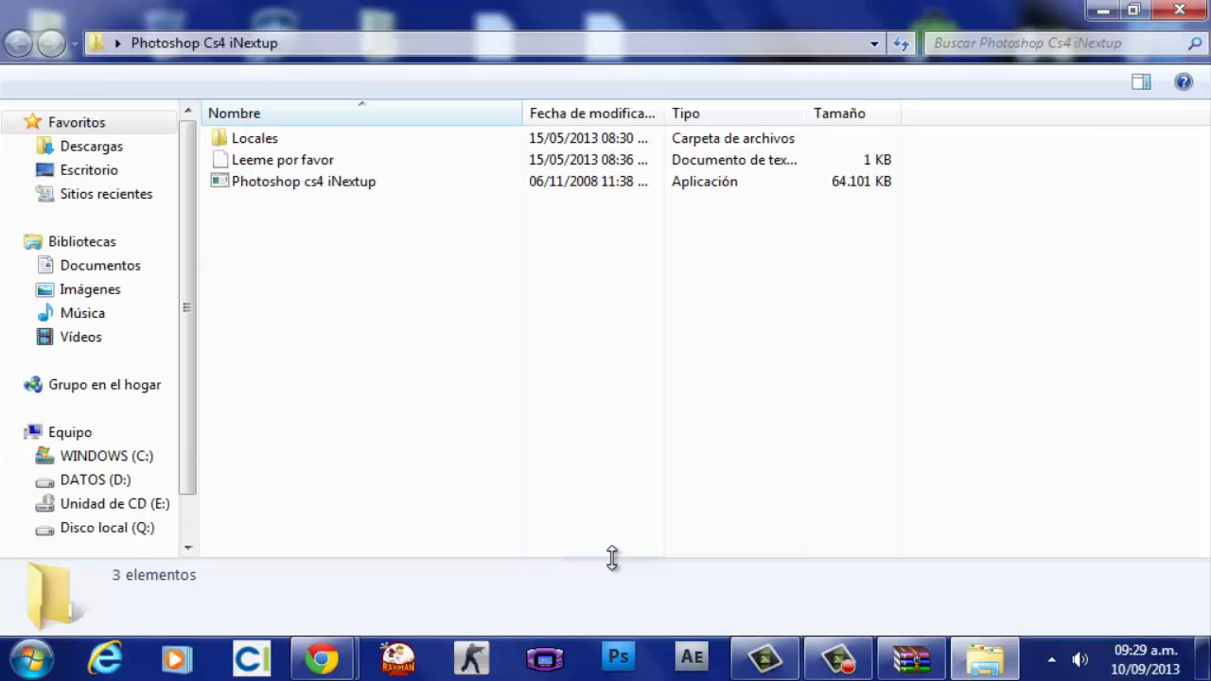
left_click(303, 186)
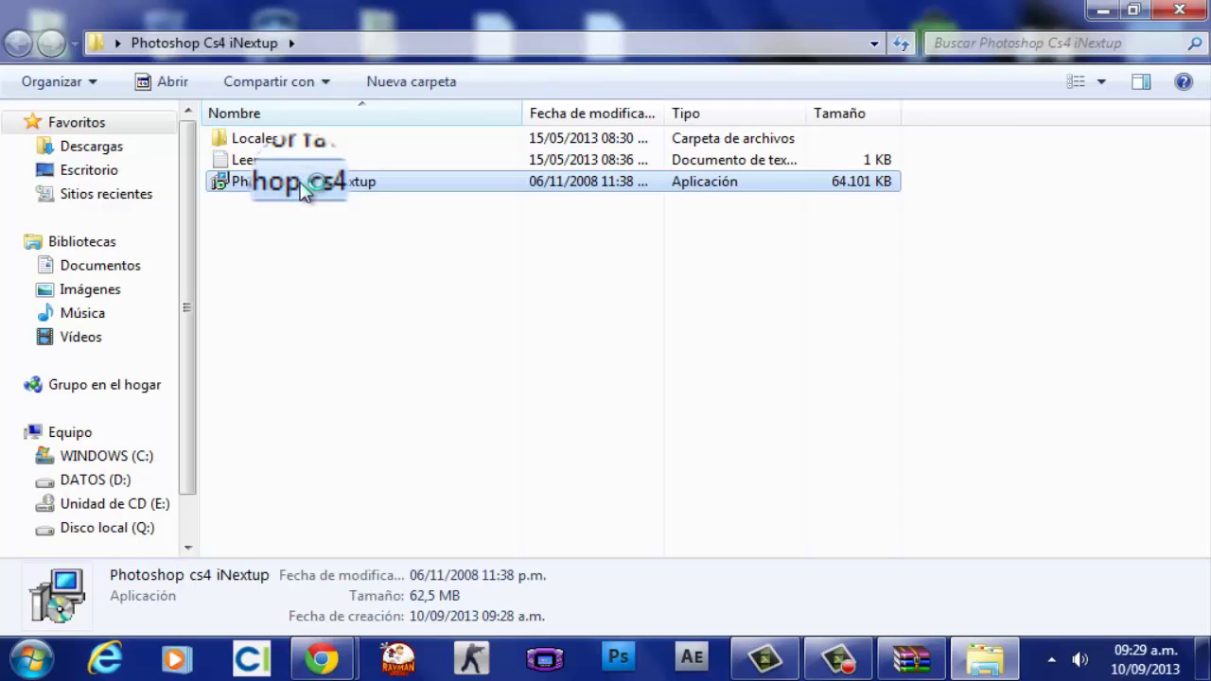
Step: Run Photoshop CS4 setup to Ready to Install at C:\Program Files\Adobe\Photoshop CS4, then exit without installing
double_click(302, 187)
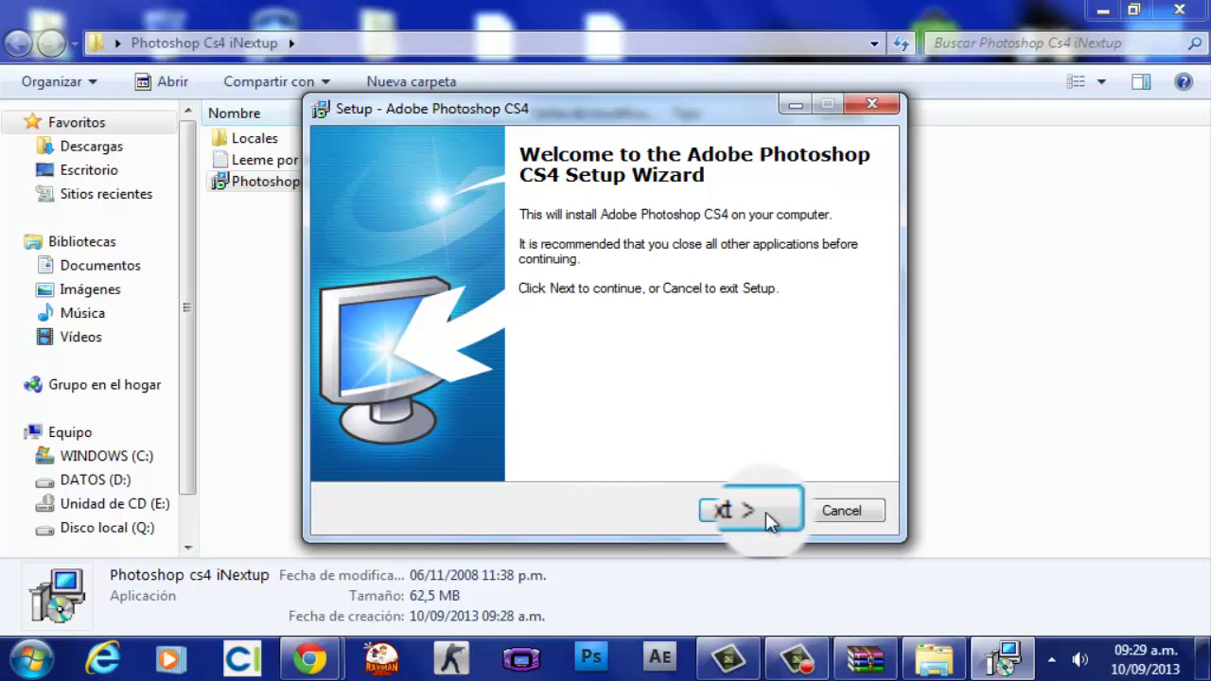
left_click(768, 516)
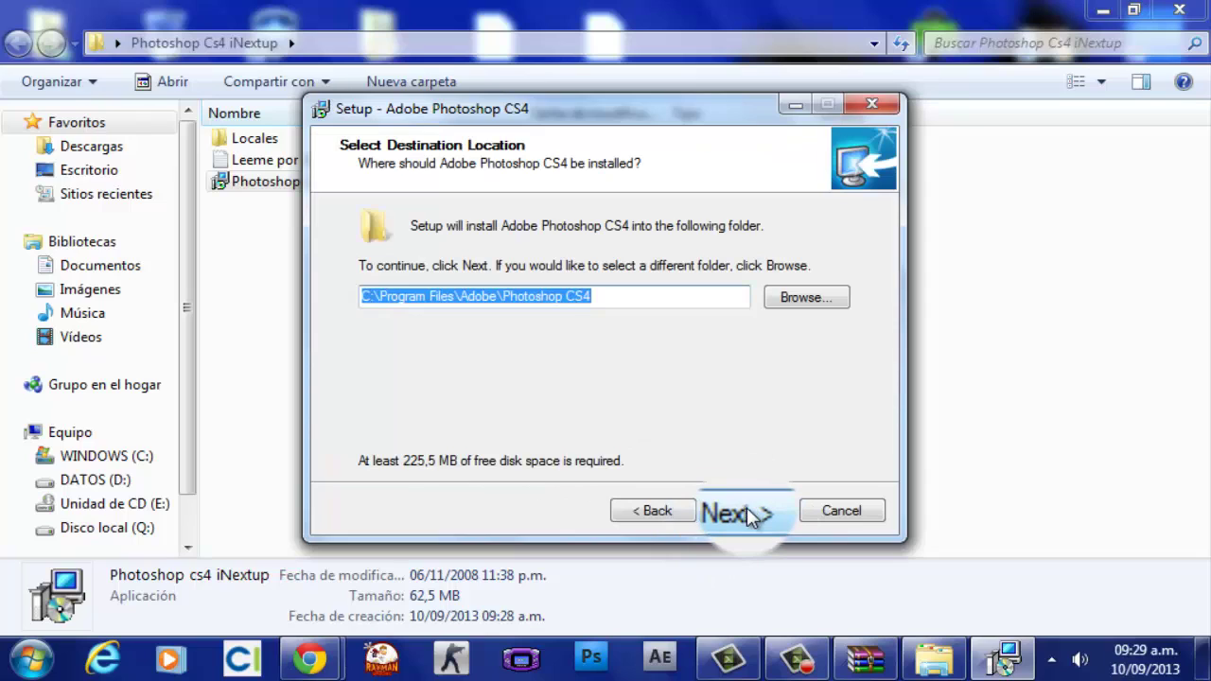
left_click(746, 509)
left_click(746, 509)
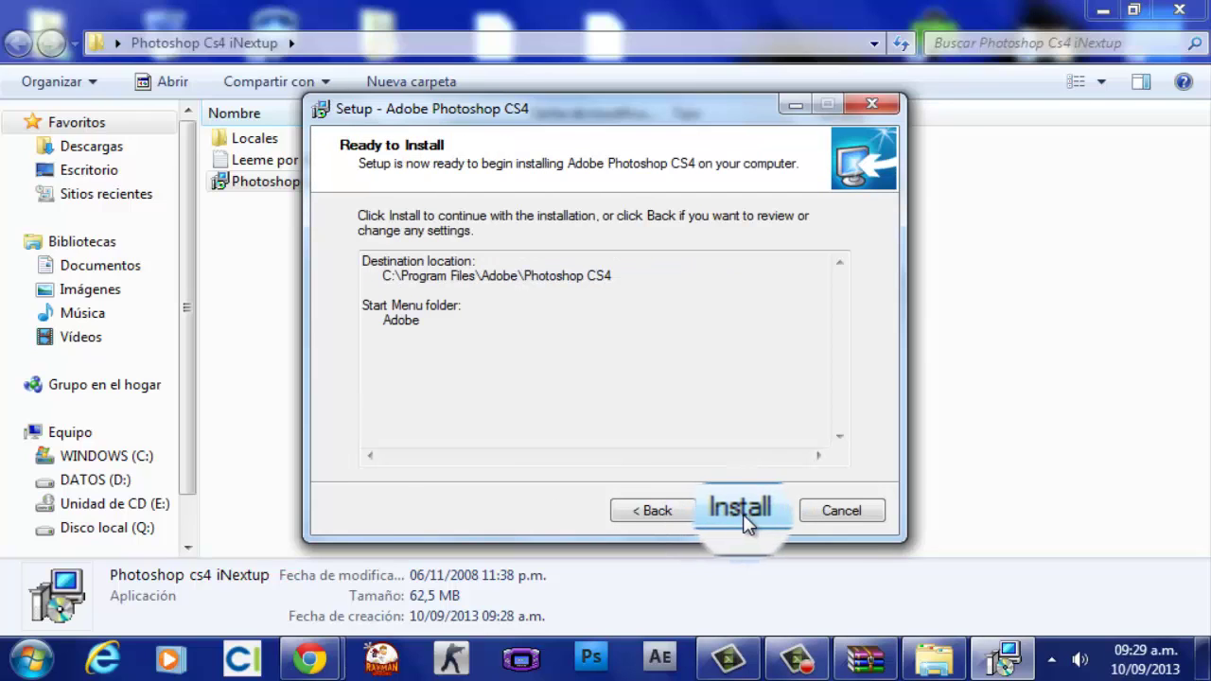
left_click(823, 515)
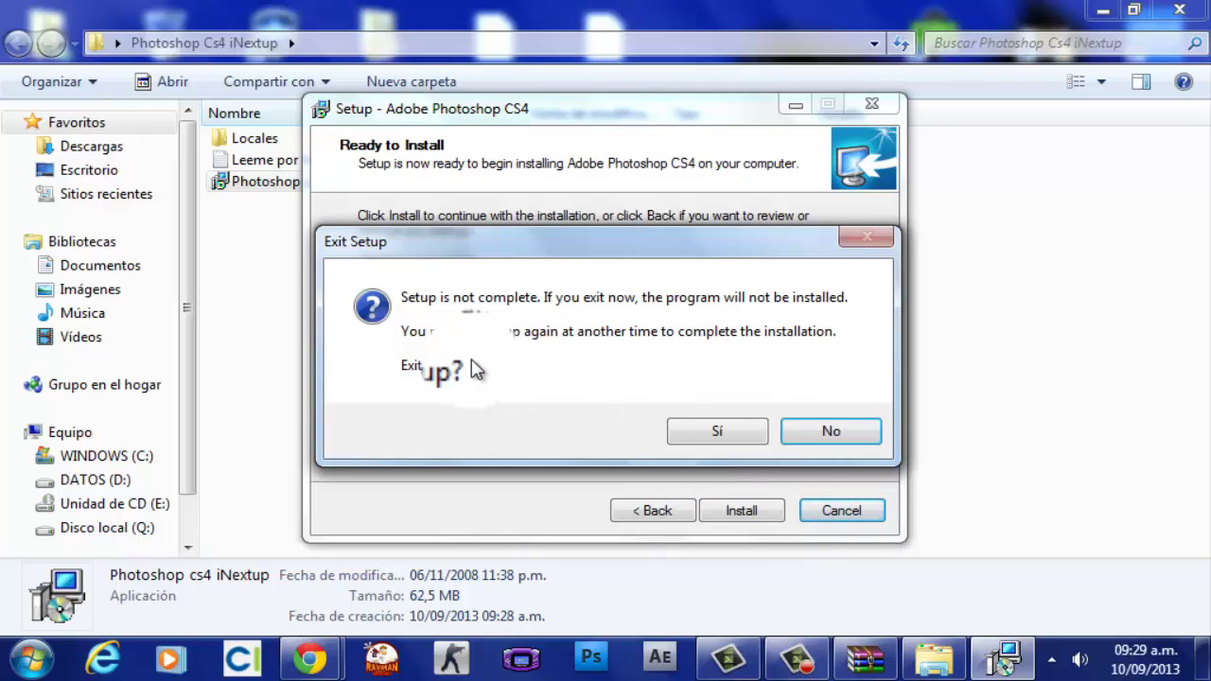
left_click(721, 435)
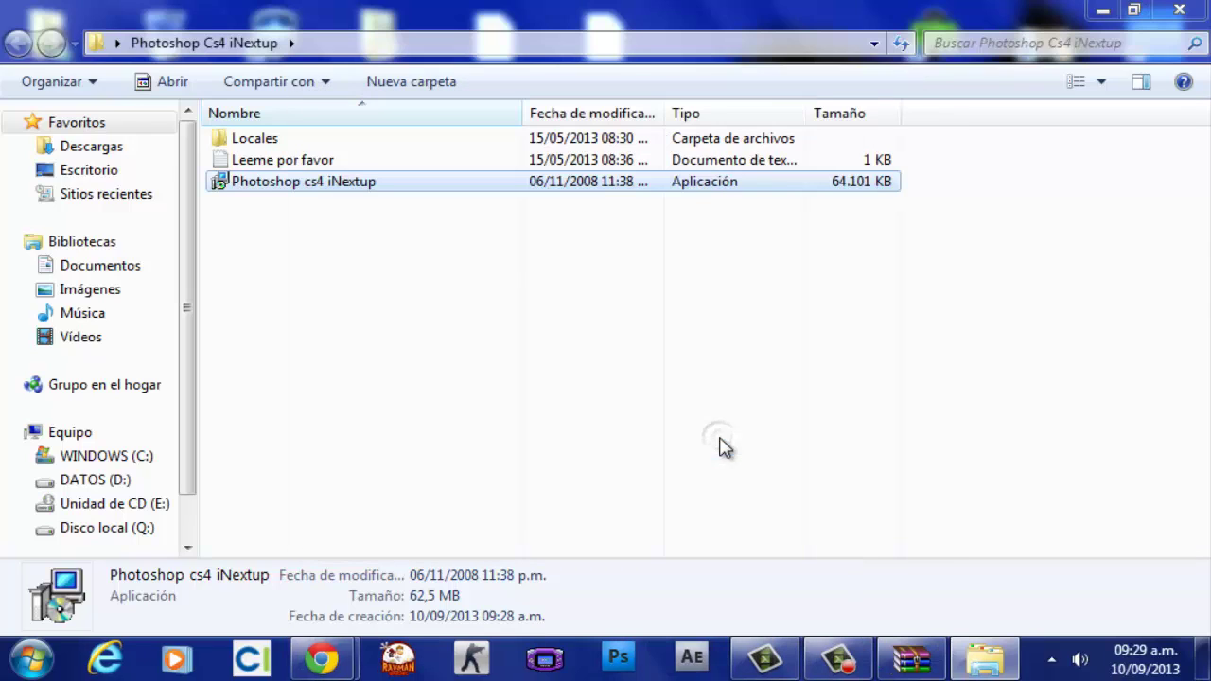
left_click(478, 369)
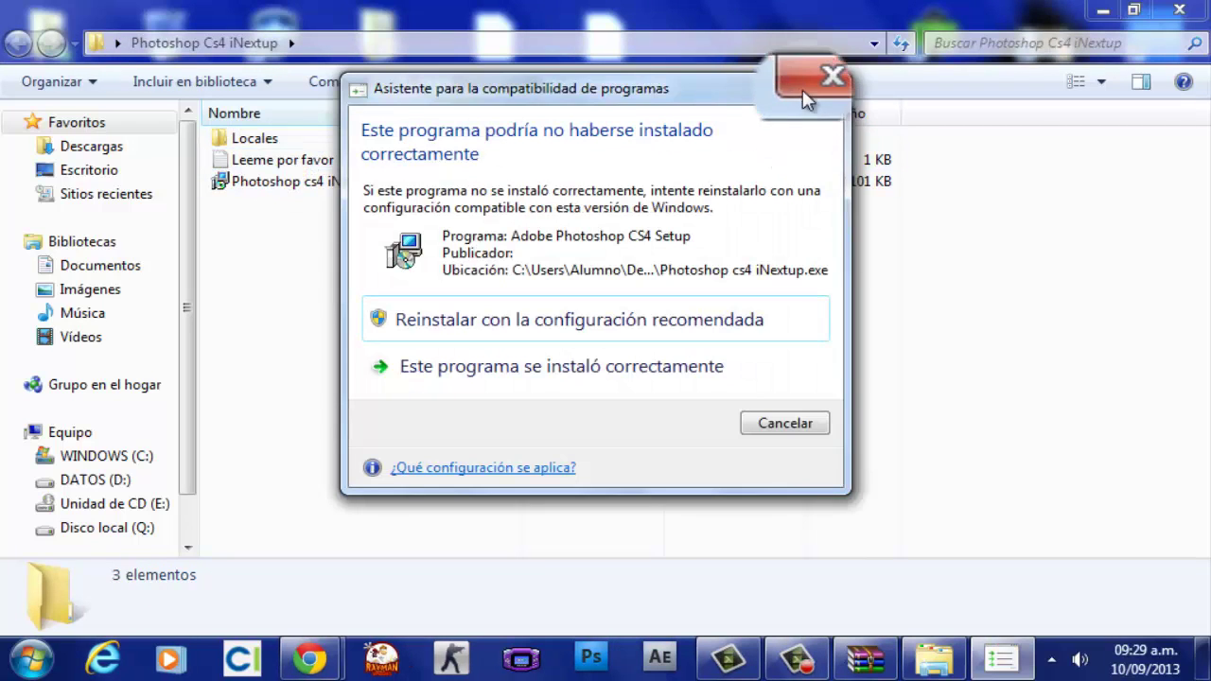
left_click(804, 93)
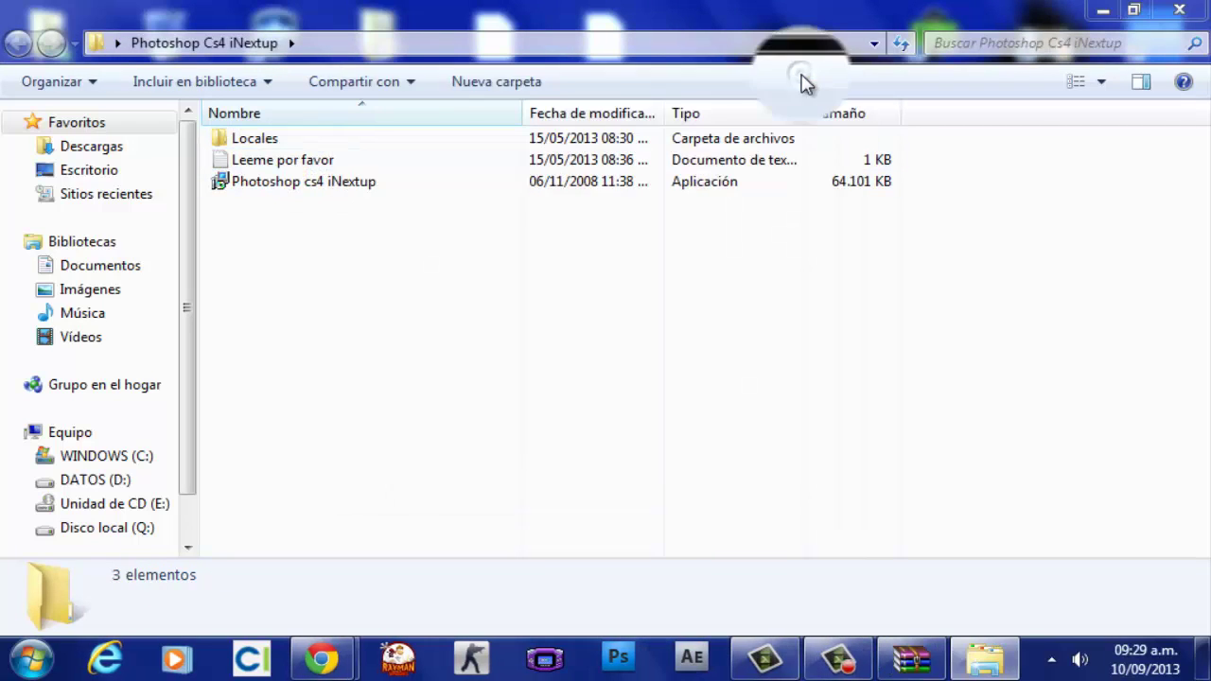
Step: Confirm Locales holds es_MX, then open Archivos de programa\Adobe\Photoshop CS4
double_click(256, 142)
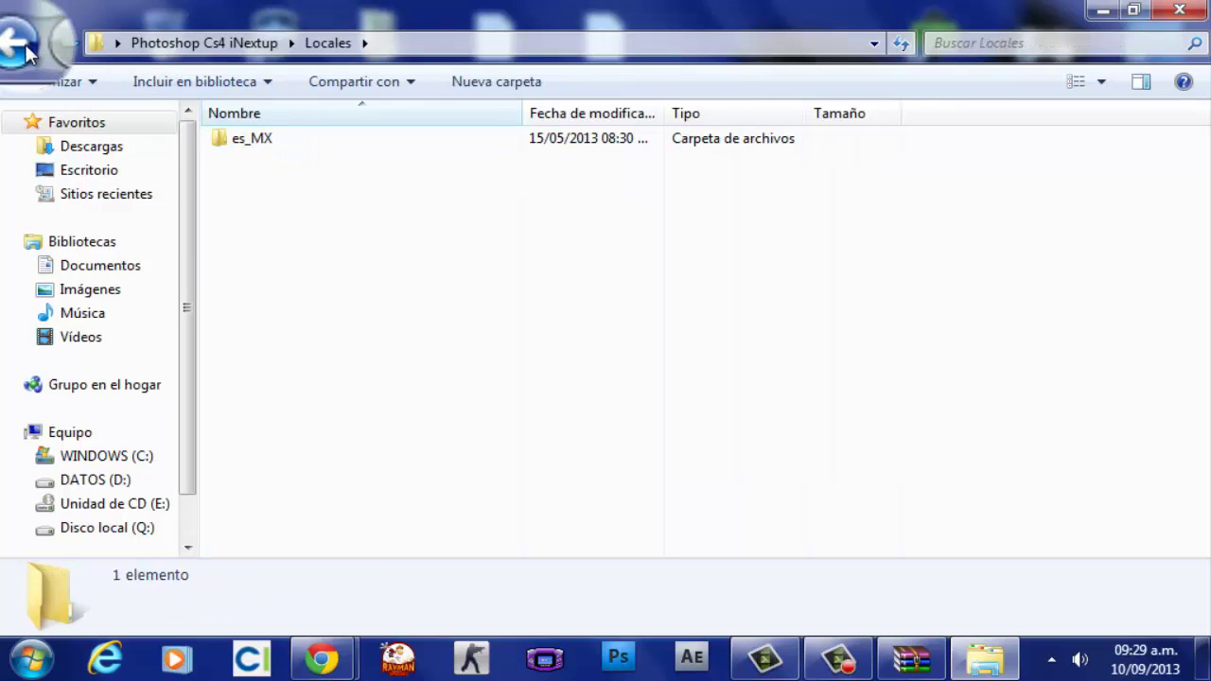
left_click(24, 47)
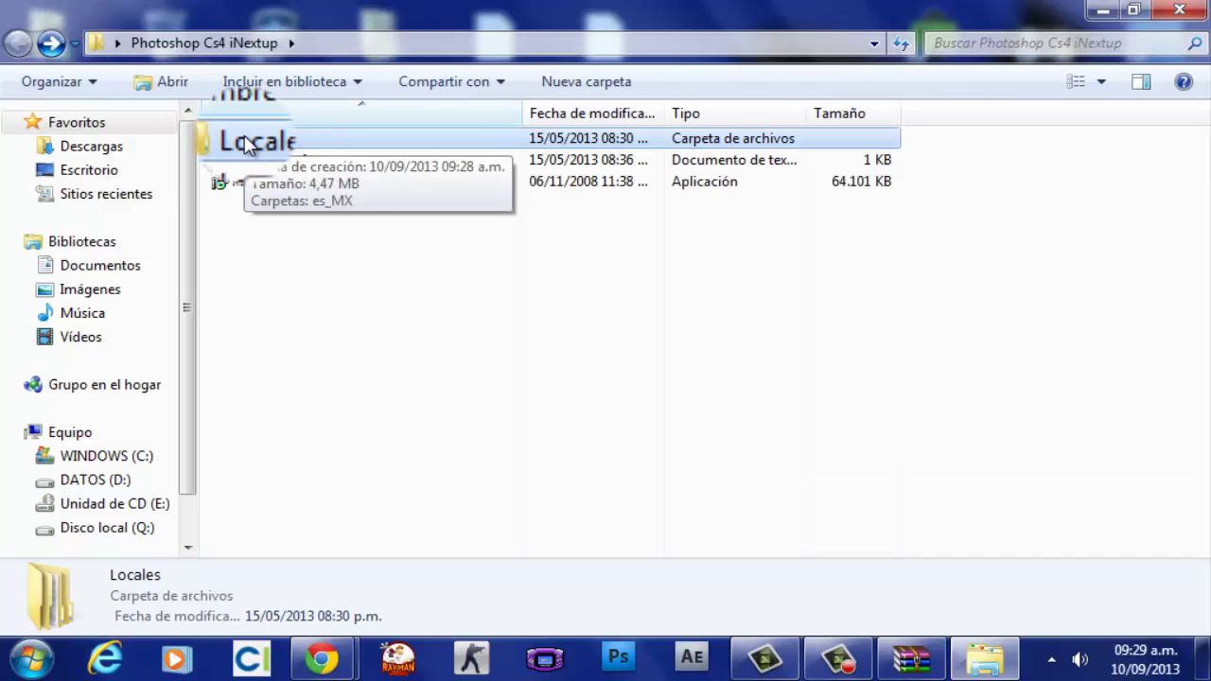
left_click(248, 143)
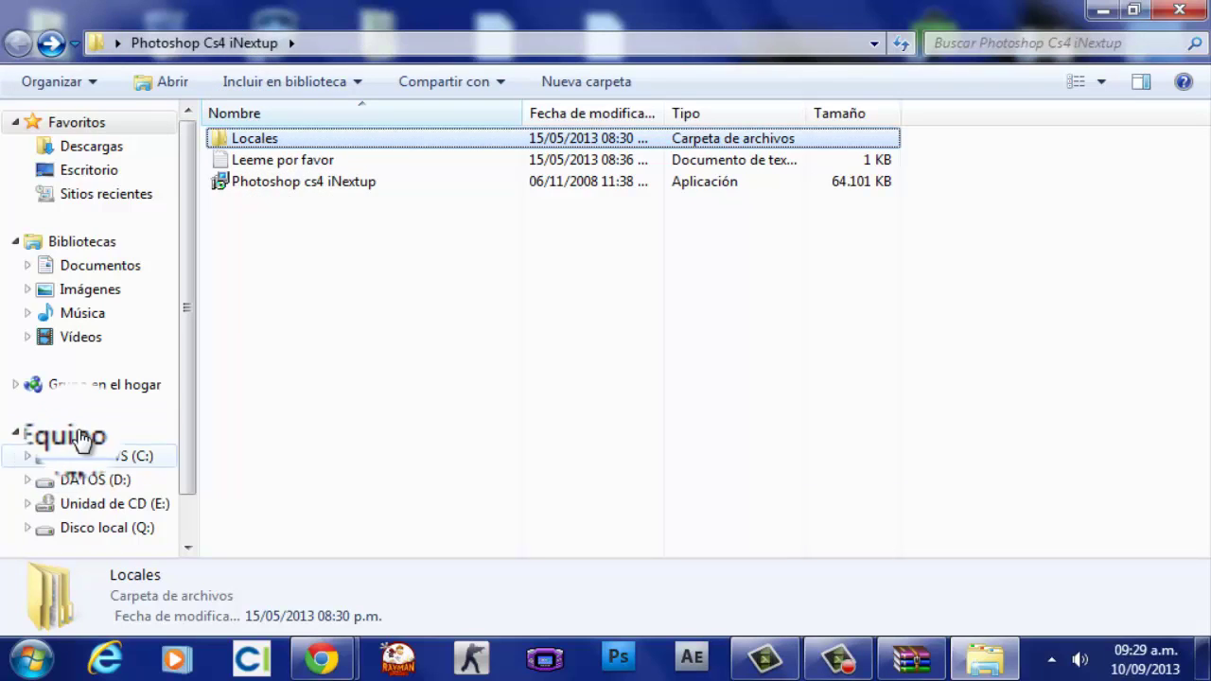
mouse_move(95, 479)
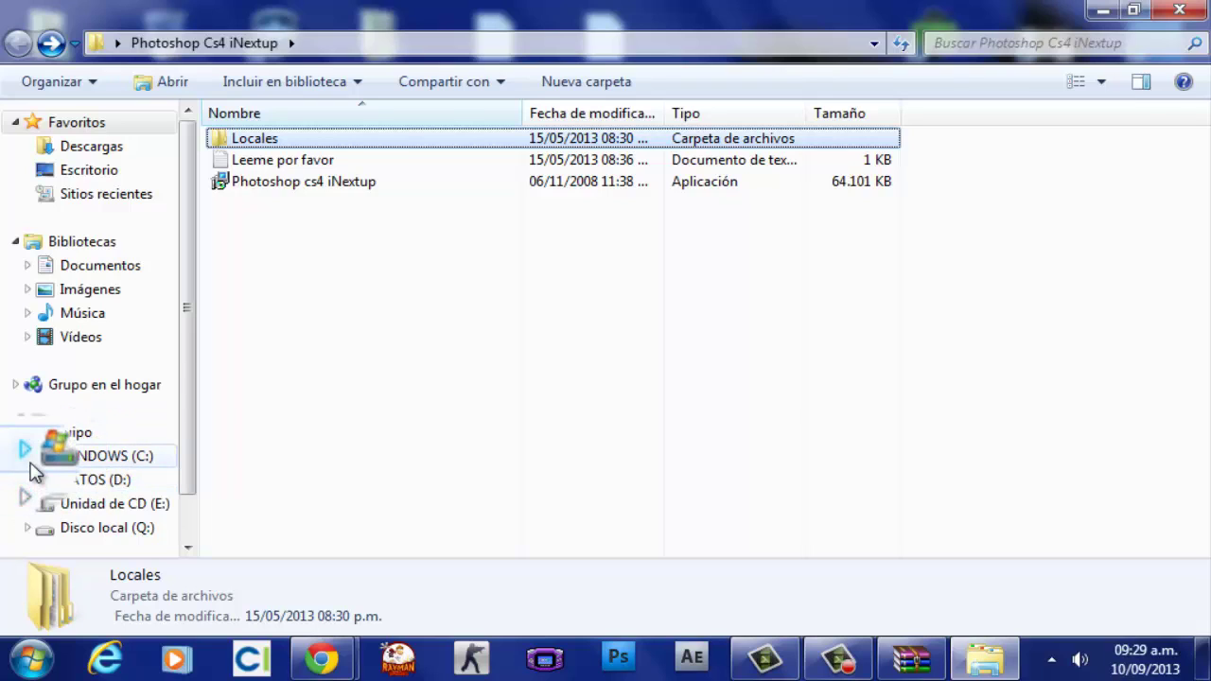
left_click(28, 459)
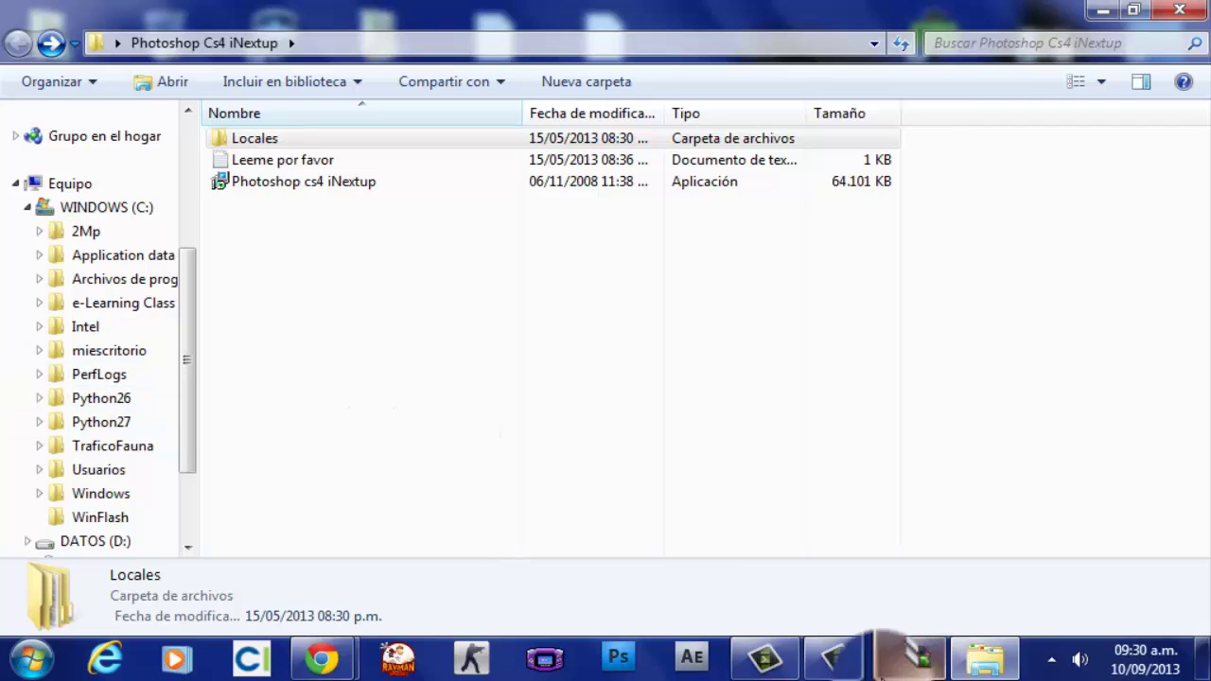
left_click(813, 667)
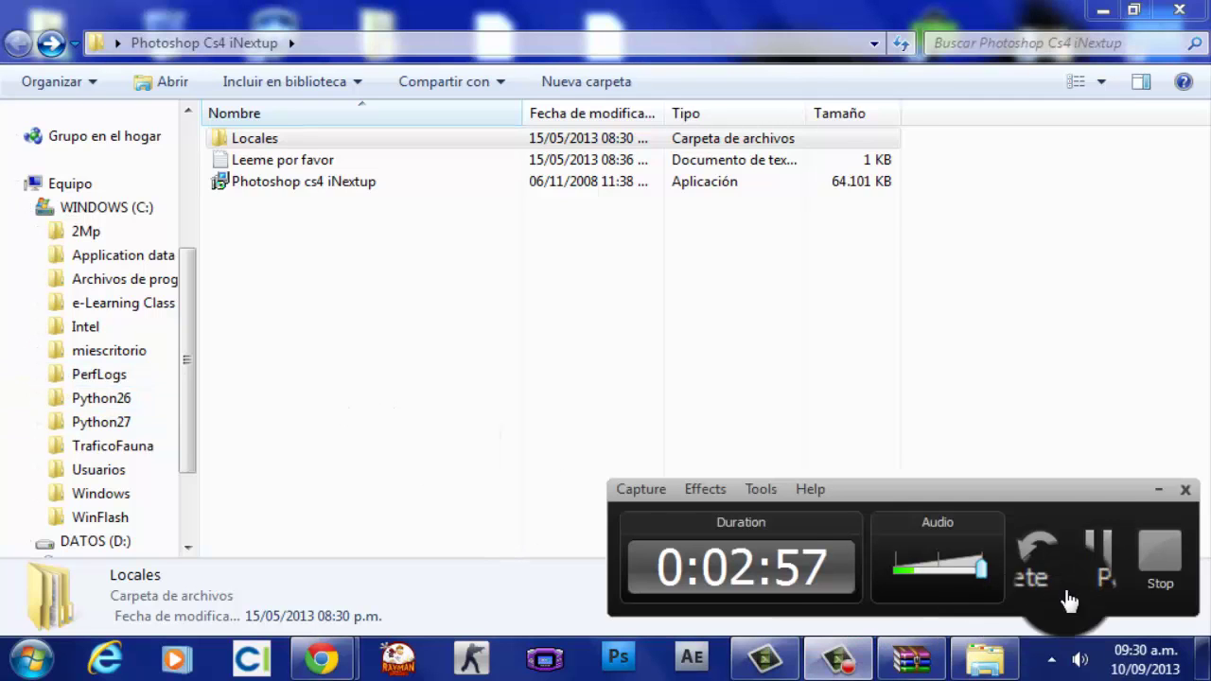
left_click(1091, 554)
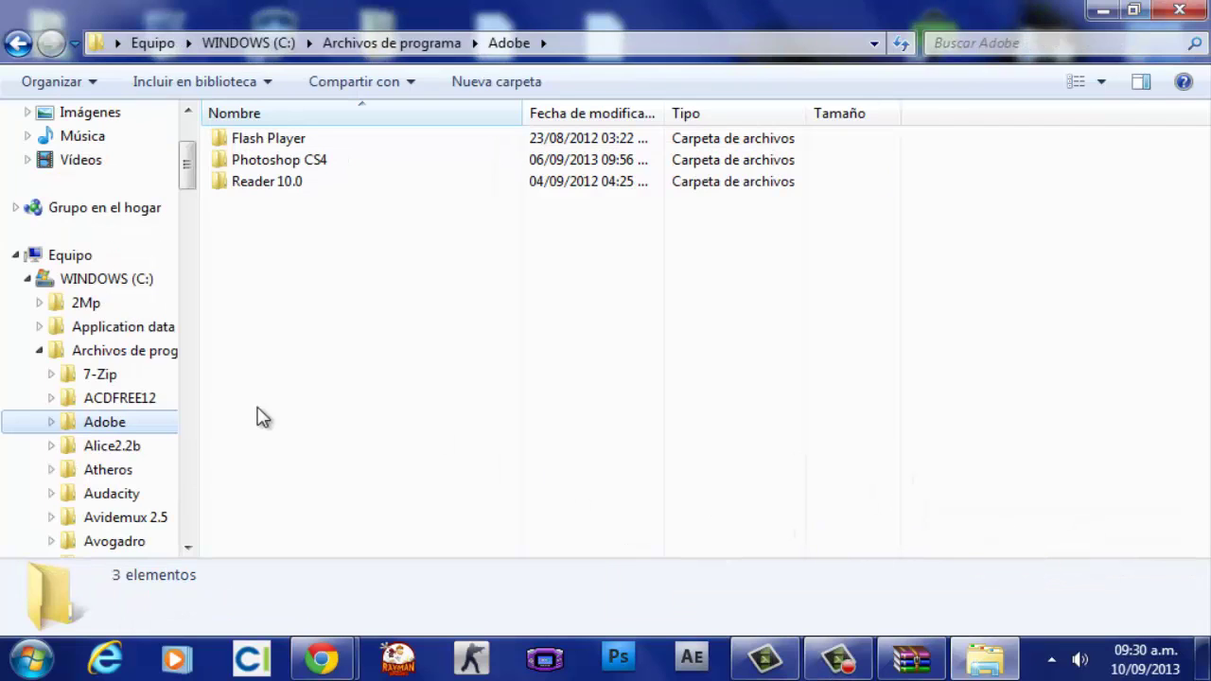
double_click(292, 164)
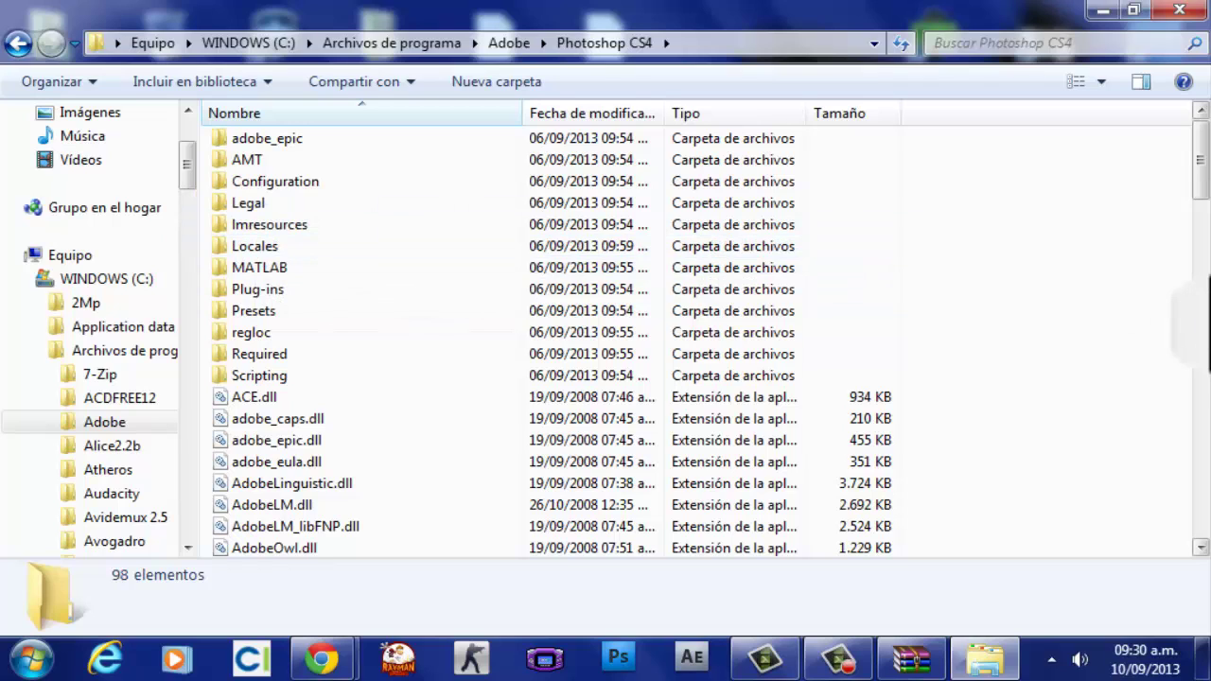
Step: Copy Locales into Photoshop CS4, accepting merges for Locales, Filters, Menu Customization, Workspaces, Help and Support Files
left_click_drag(1202, 321, 1046, 330)
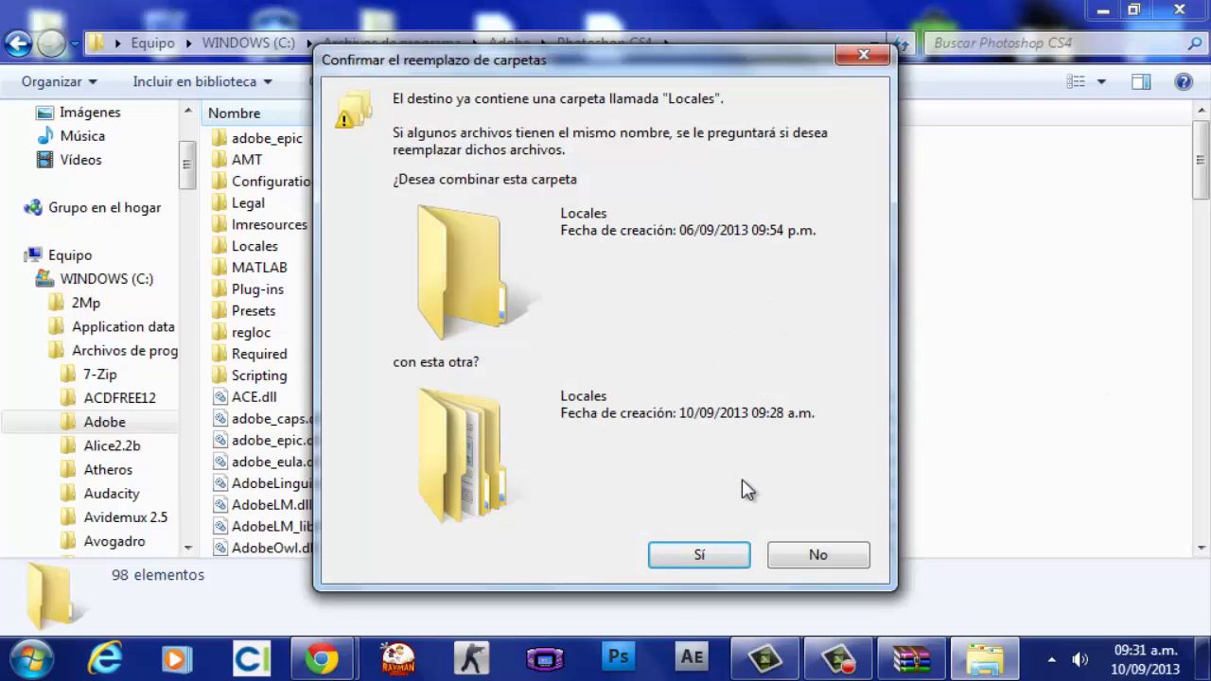
left_click(705, 556)
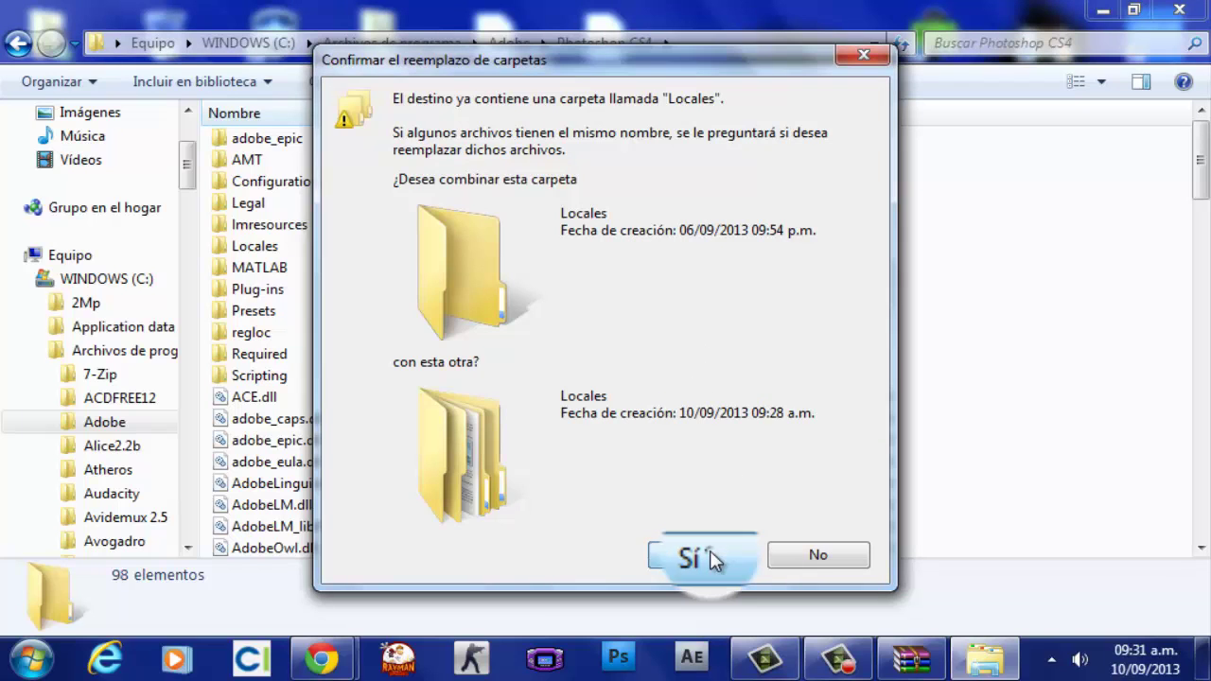
left_click(712, 558)
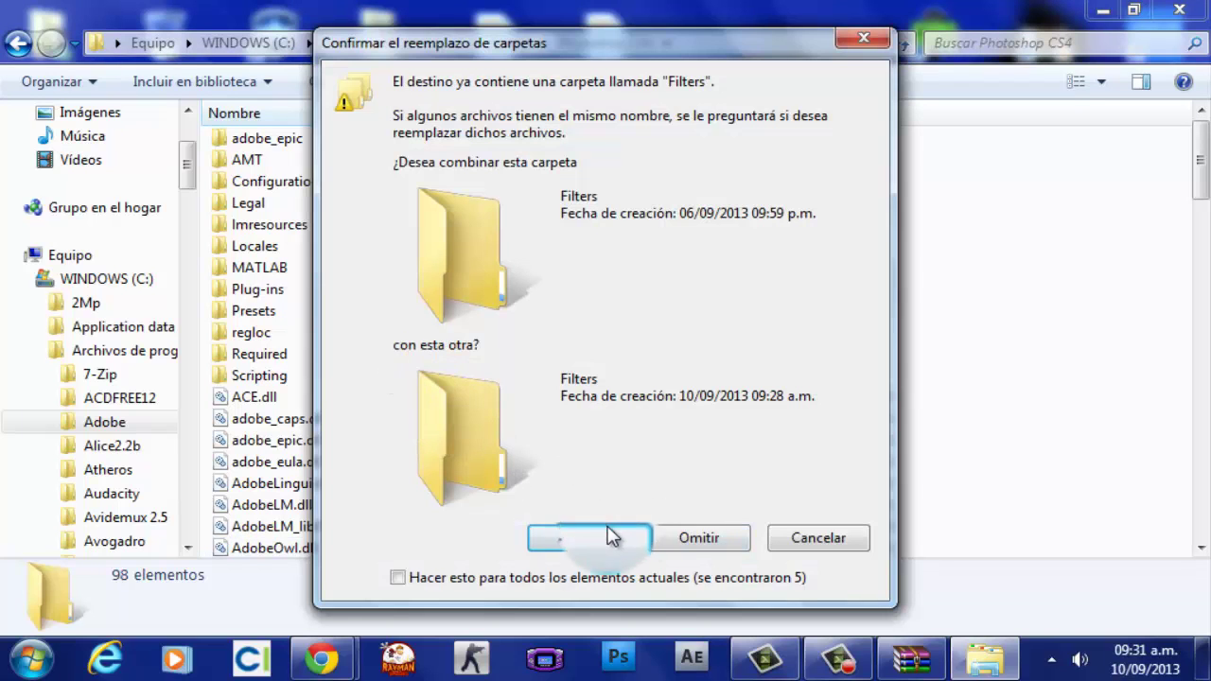
left_click(599, 532)
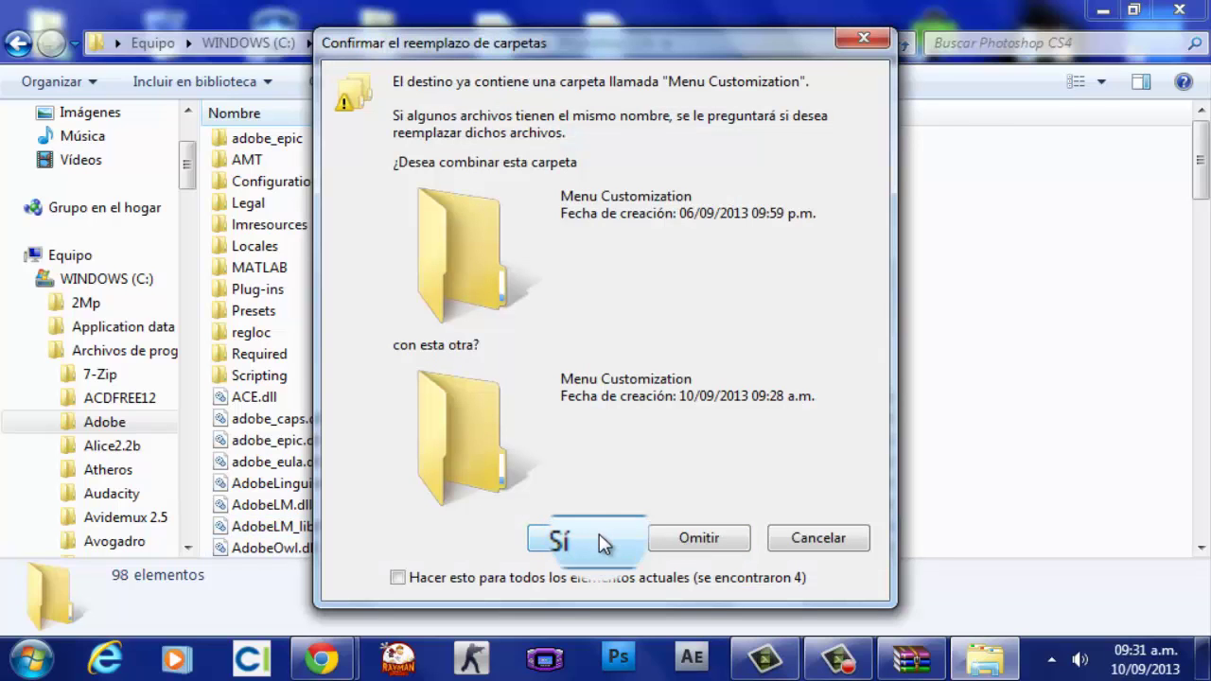
left_click(599, 532)
left_click(599, 534)
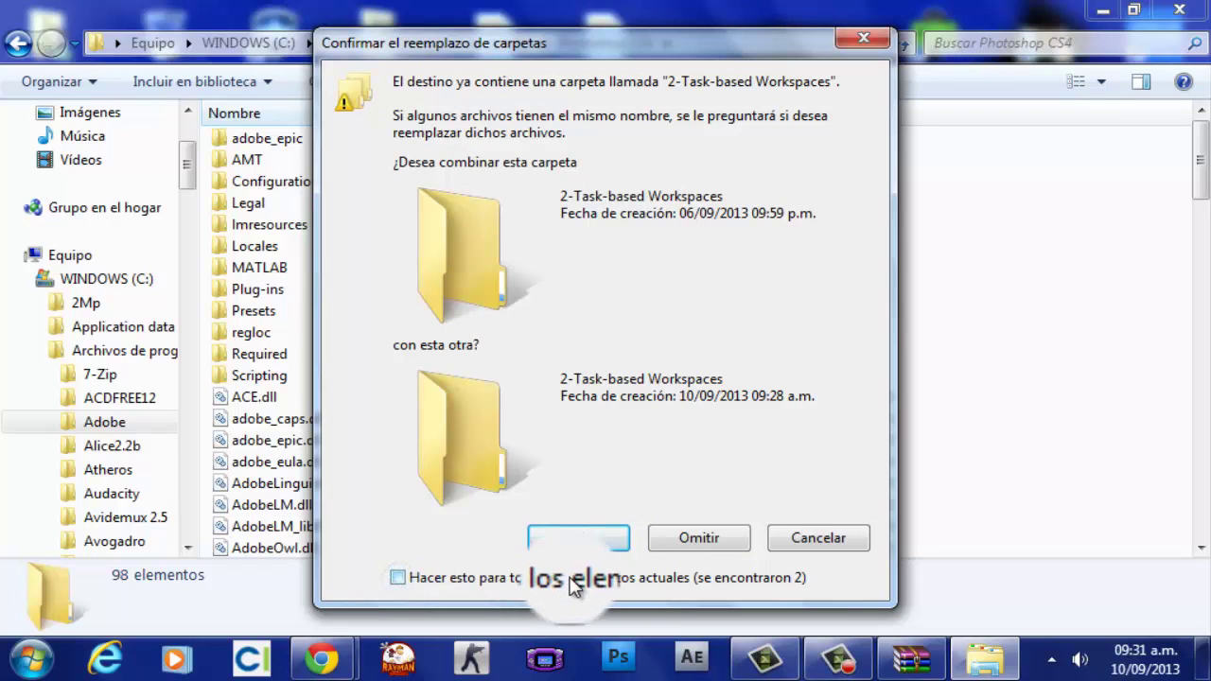
left_click(568, 547)
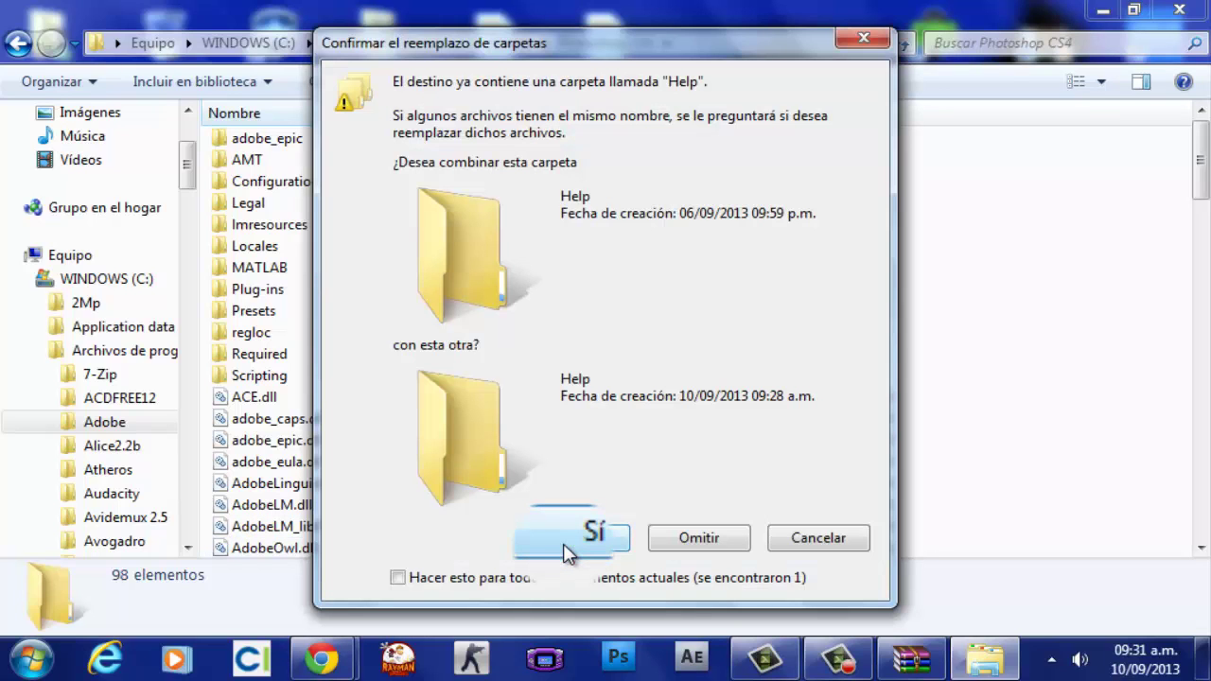
left_click(563, 547)
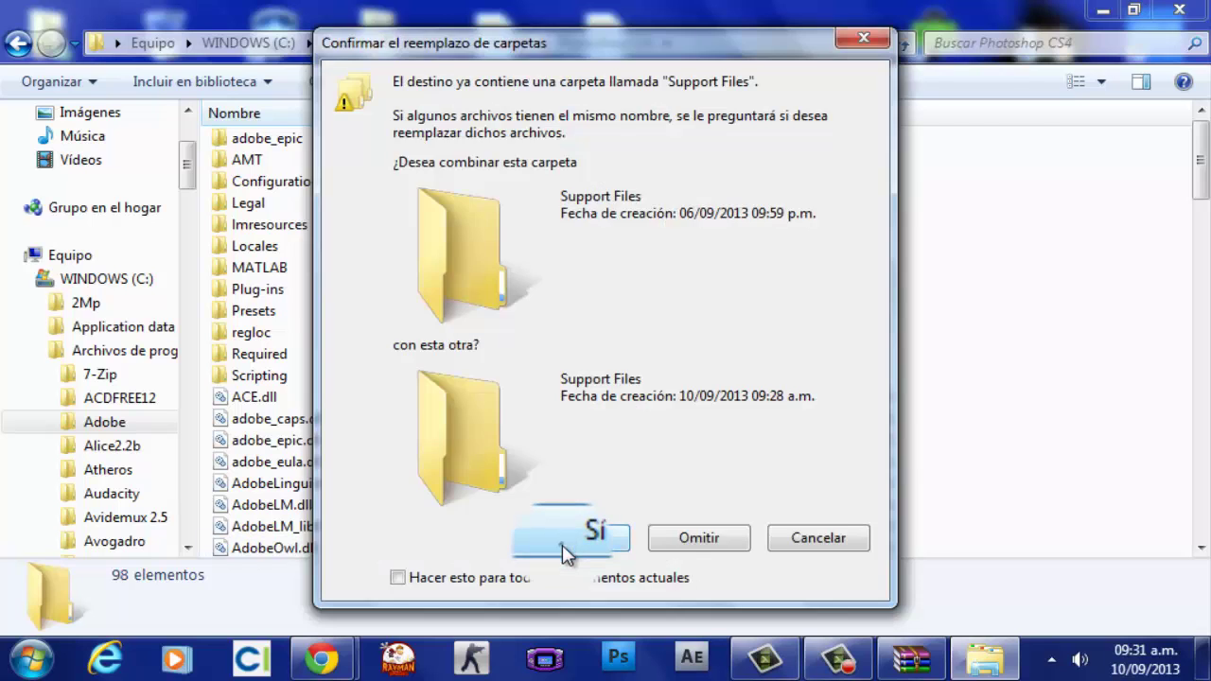
left_click(563, 546)
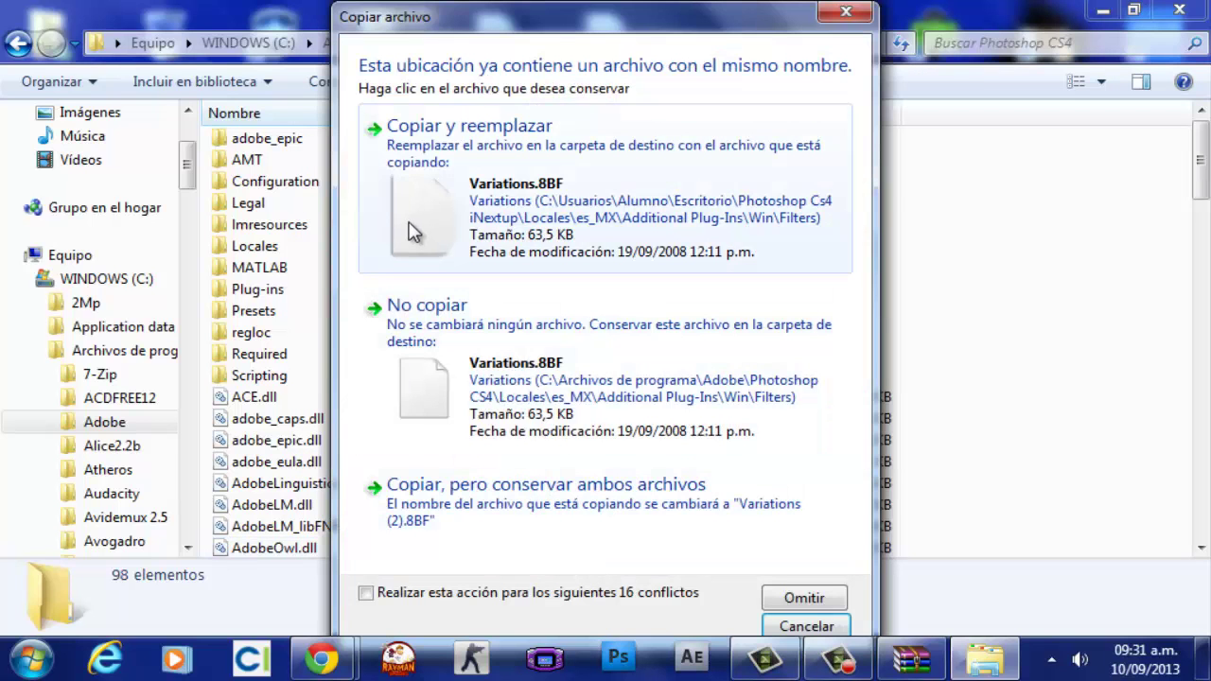
Step: Replace Variations.8BF, Basic, What's New in CS4, Advanced 3D, Analysis and Automation, then close the copy window
left_click(413, 230)
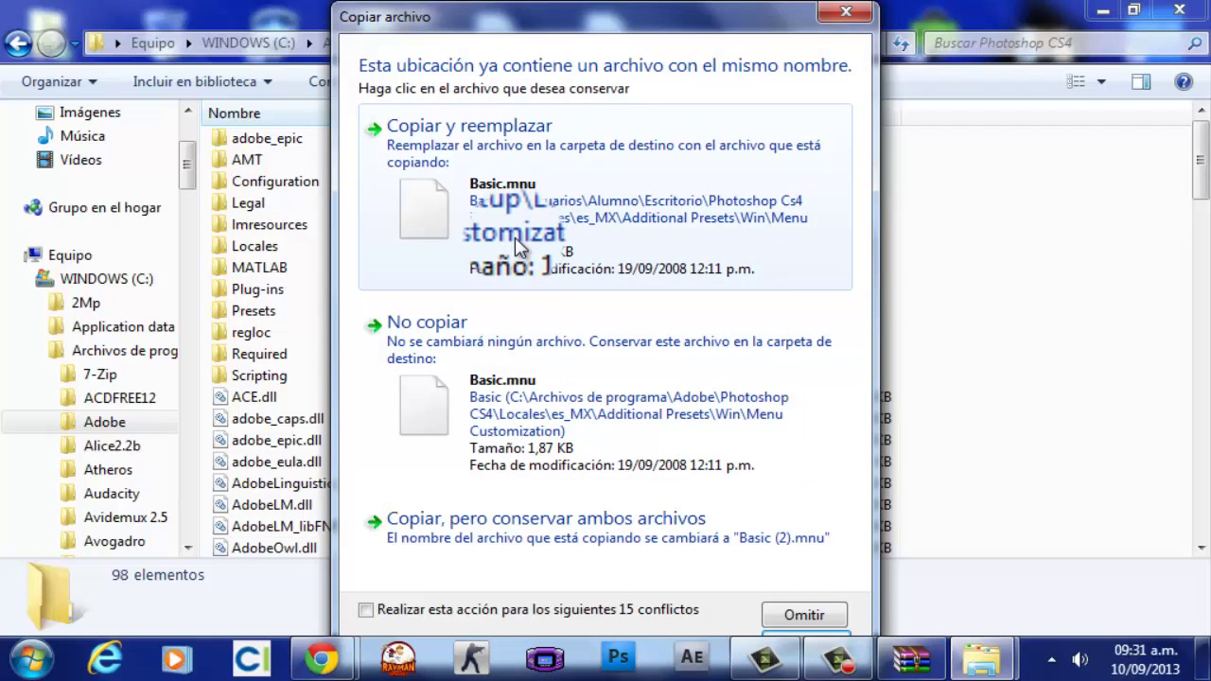
left_click(514, 237)
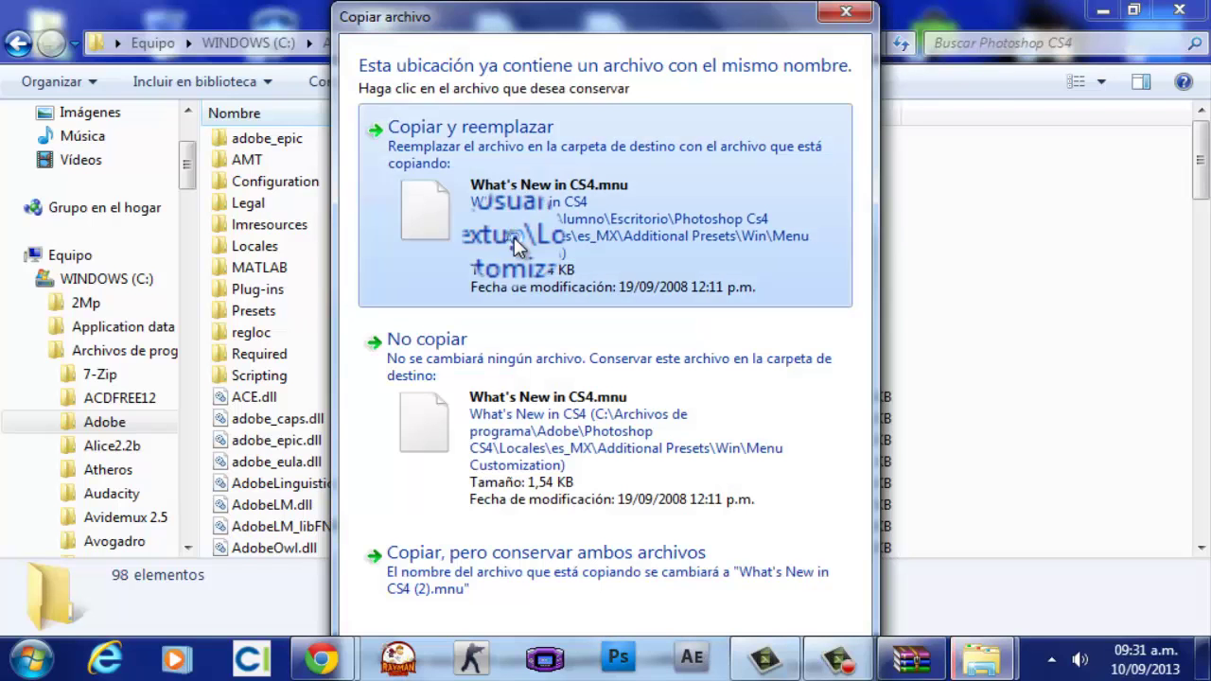
left_click(513, 238)
left_click(519, 248)
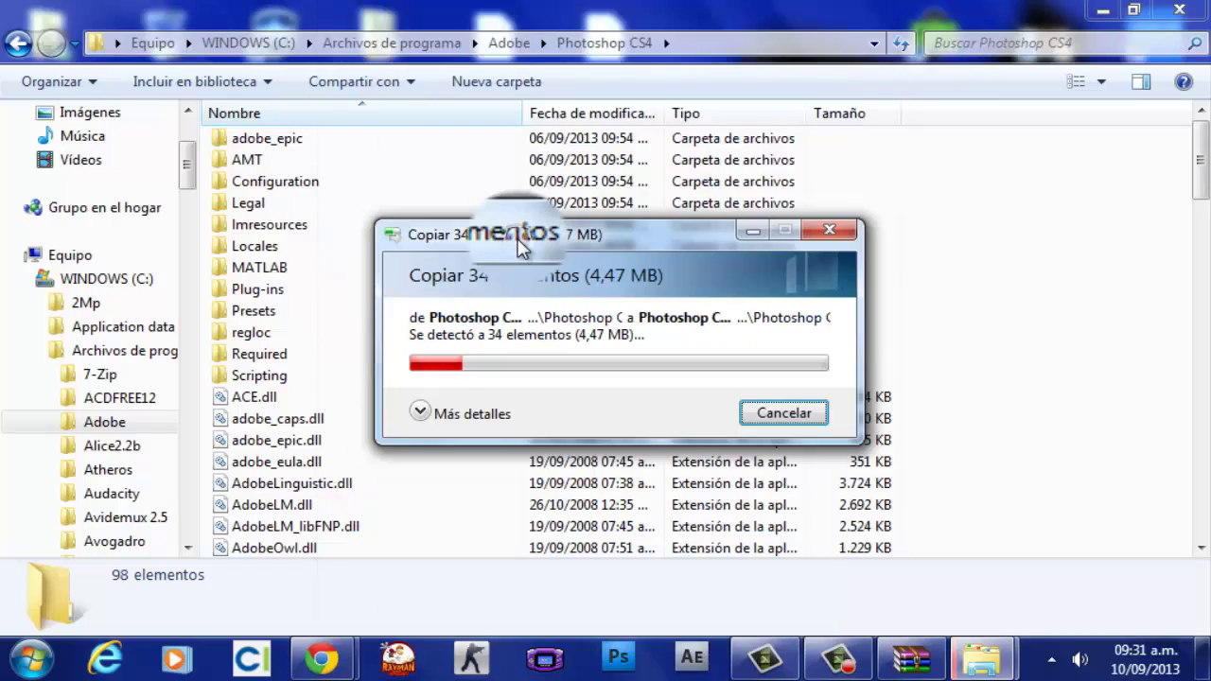
left_click(518, 247)
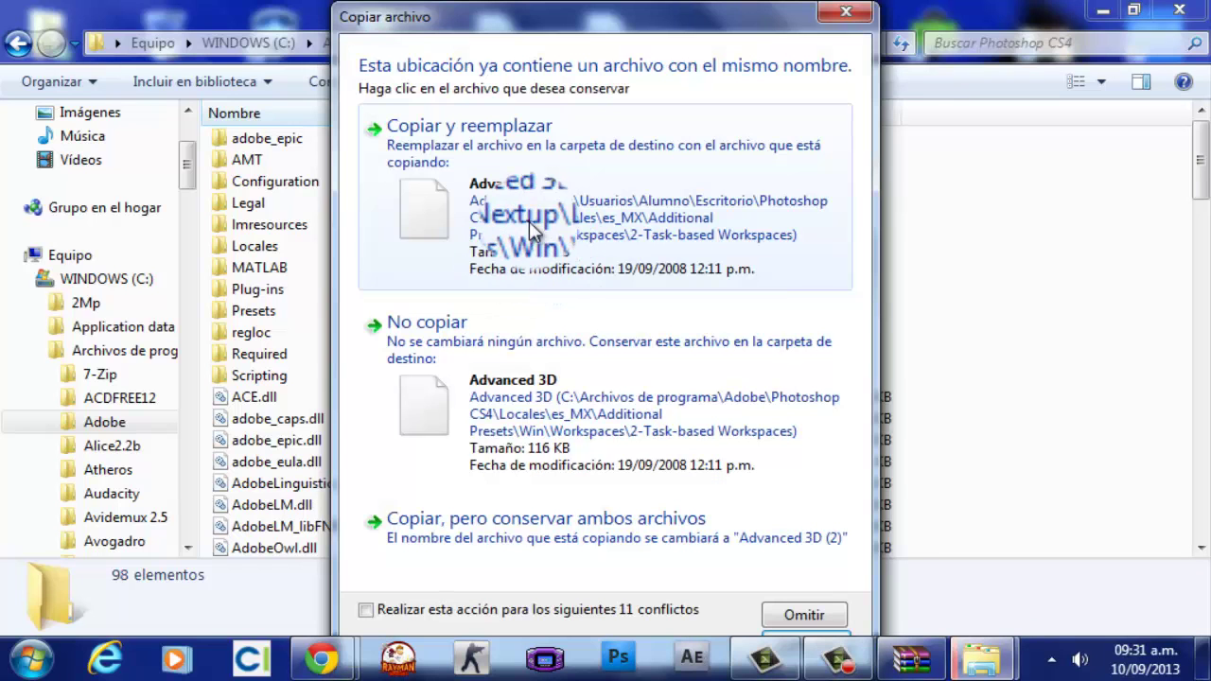
left_click(529, 222)
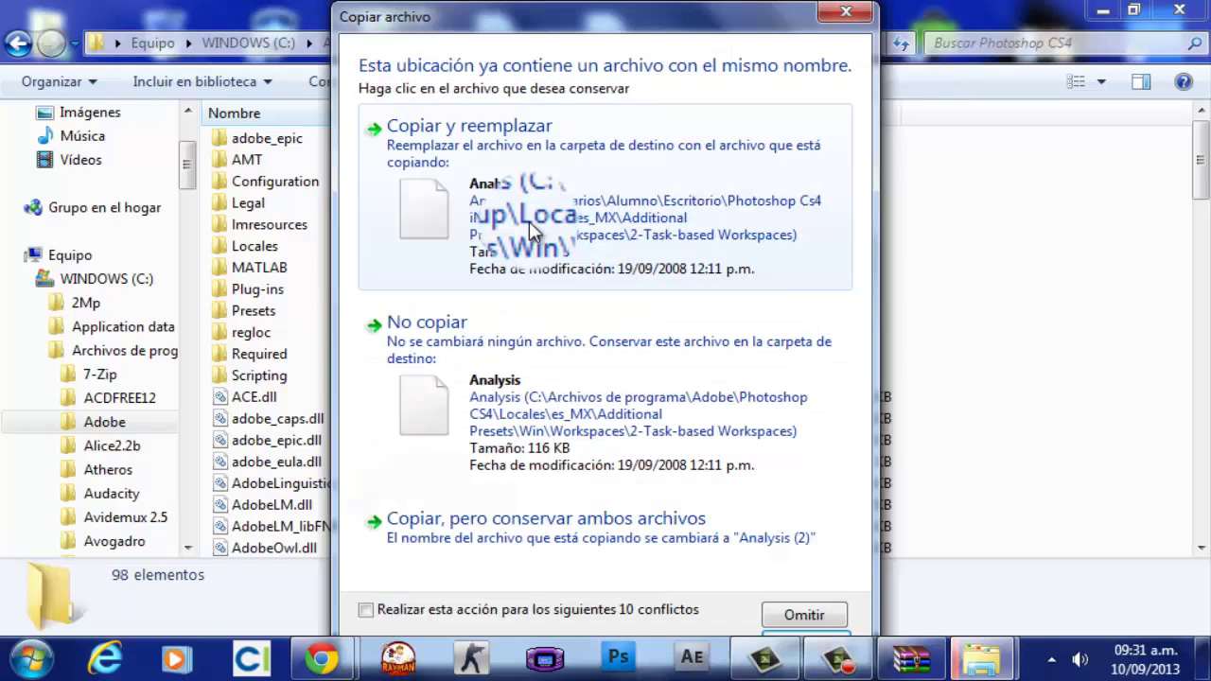
left_click(529, 222)
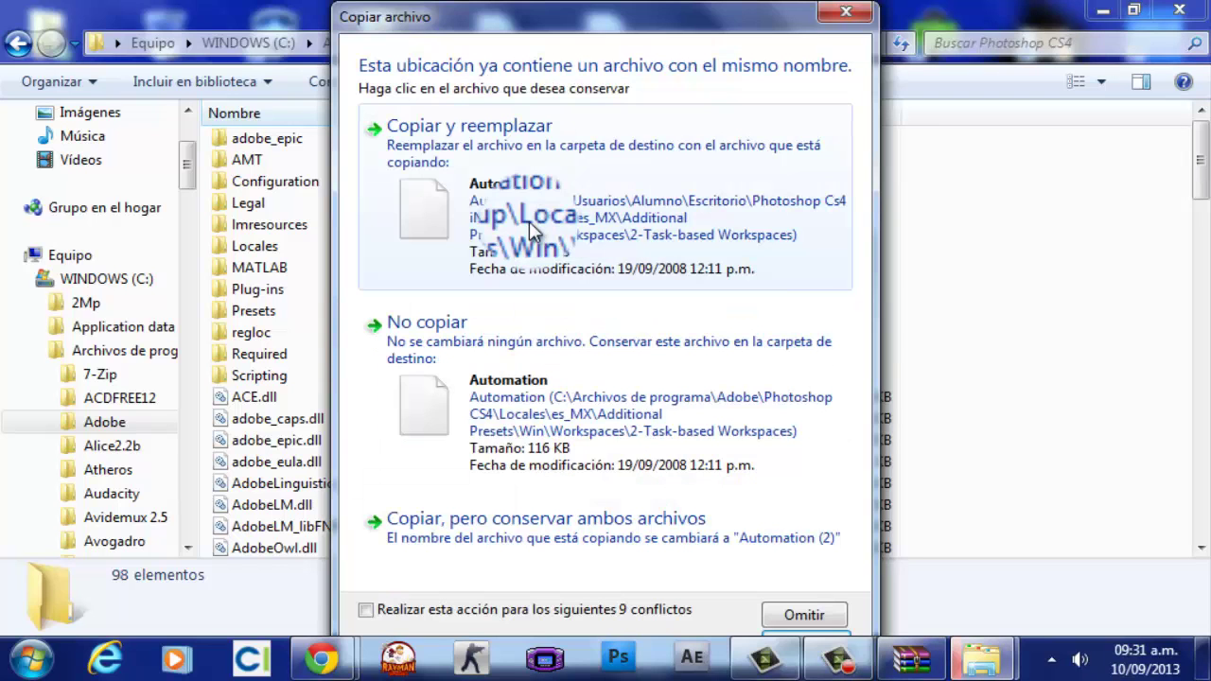
left_click(529, 221)
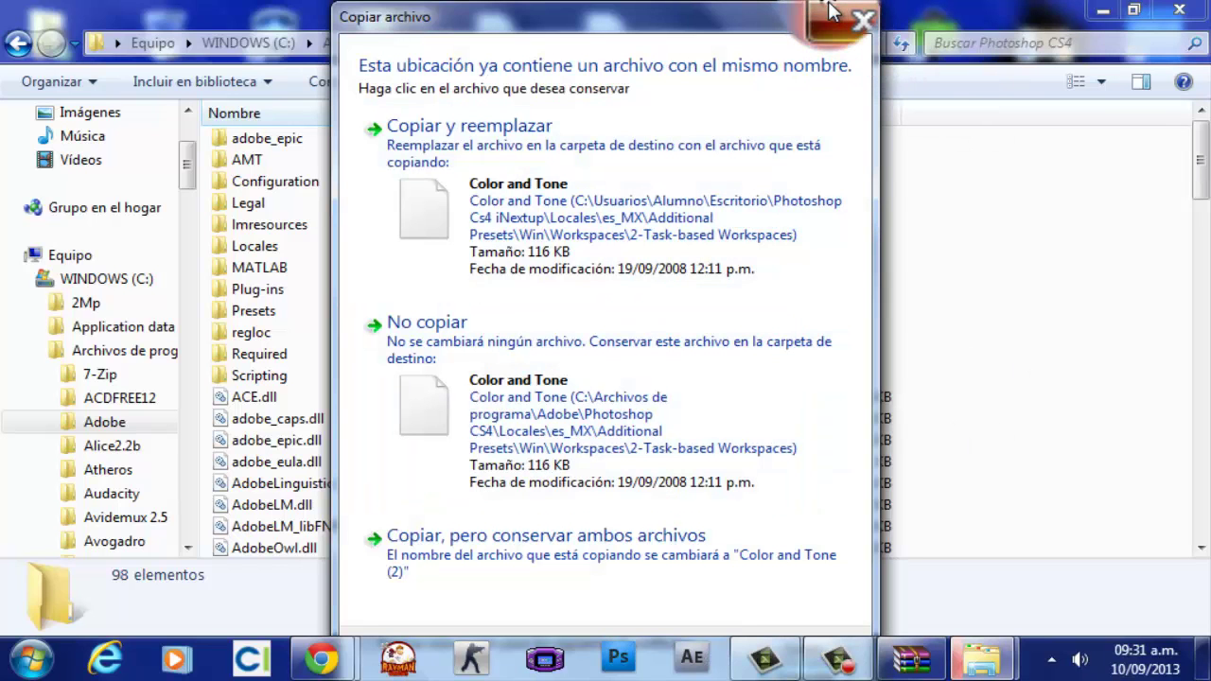
left_click(797, 166)
left_click(825, 230)
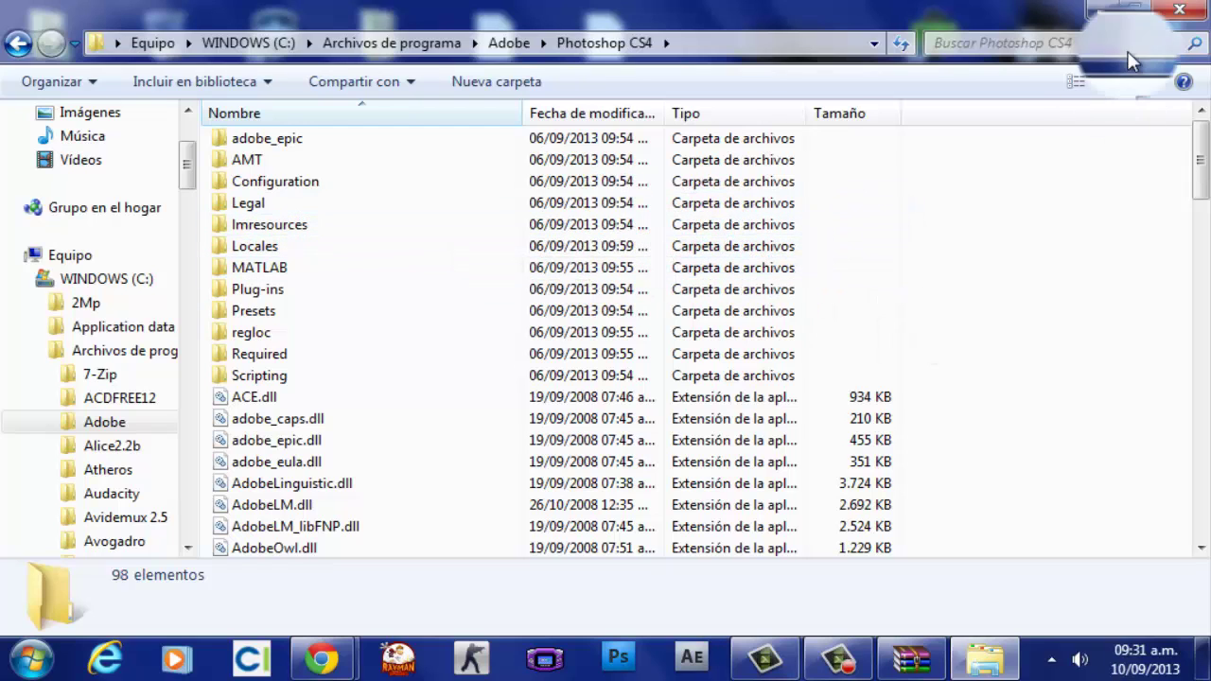
Step: Close the Photoshop CS4 folder window, launch Photoshop CS4, and close the WinRAR archive
left_click(1170, 19)
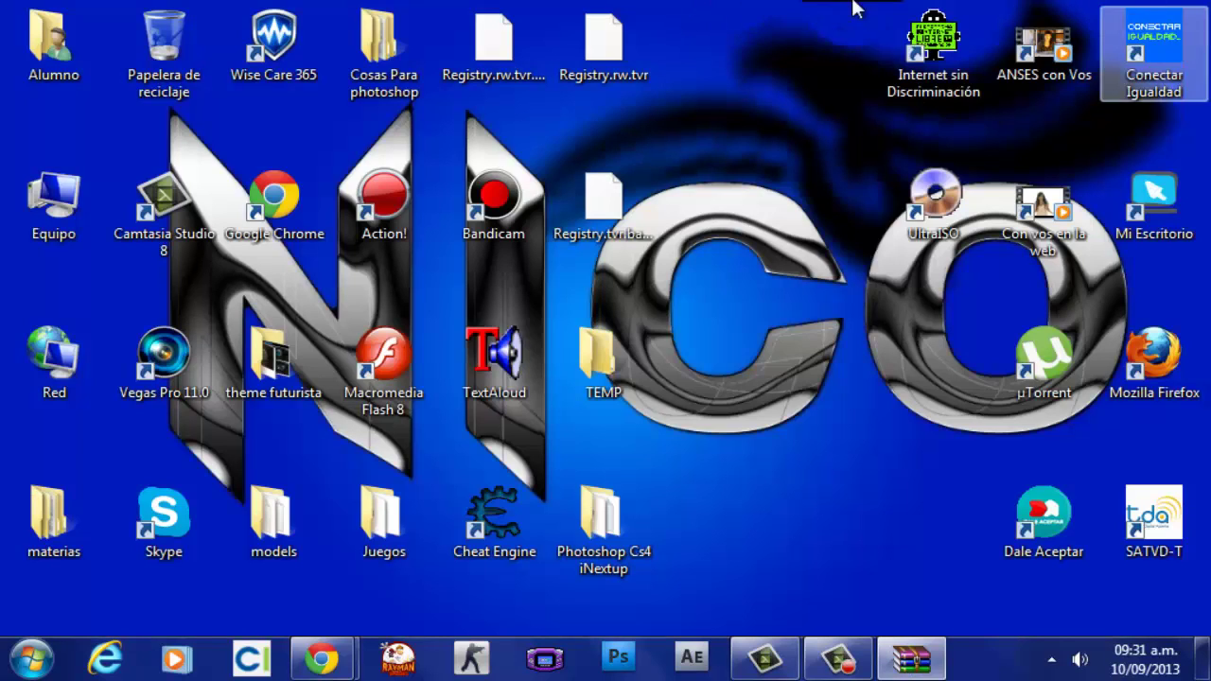
left_click(613, 662)
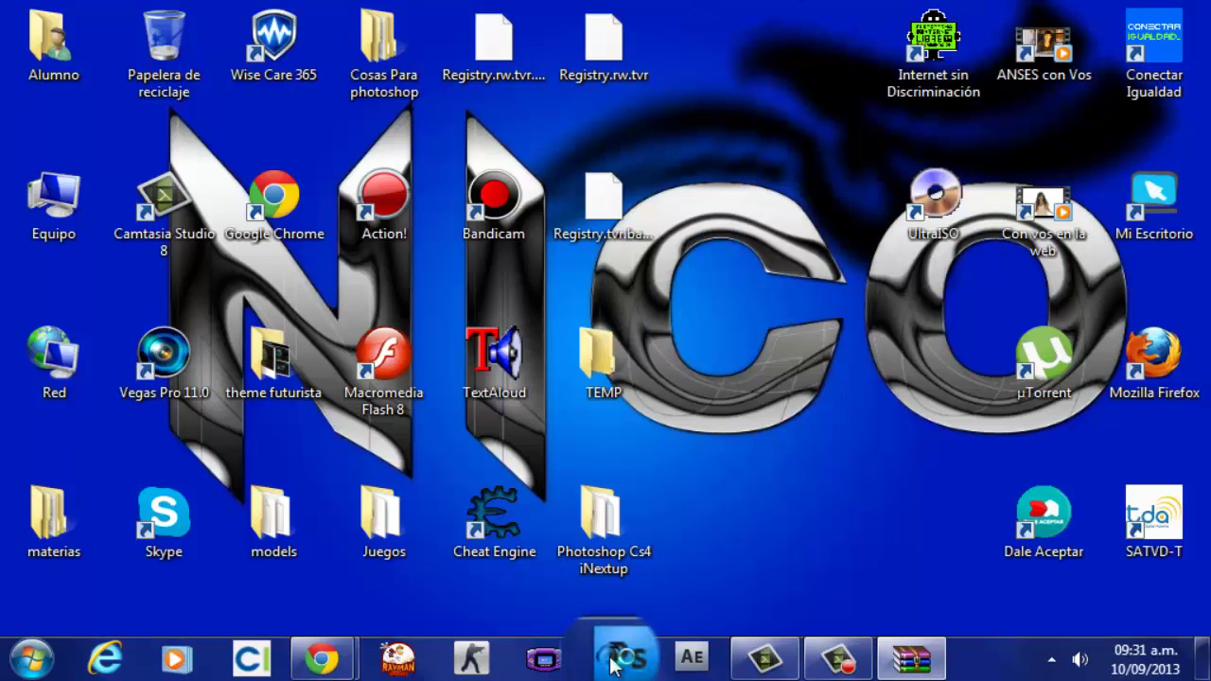
left_click(937, 666)
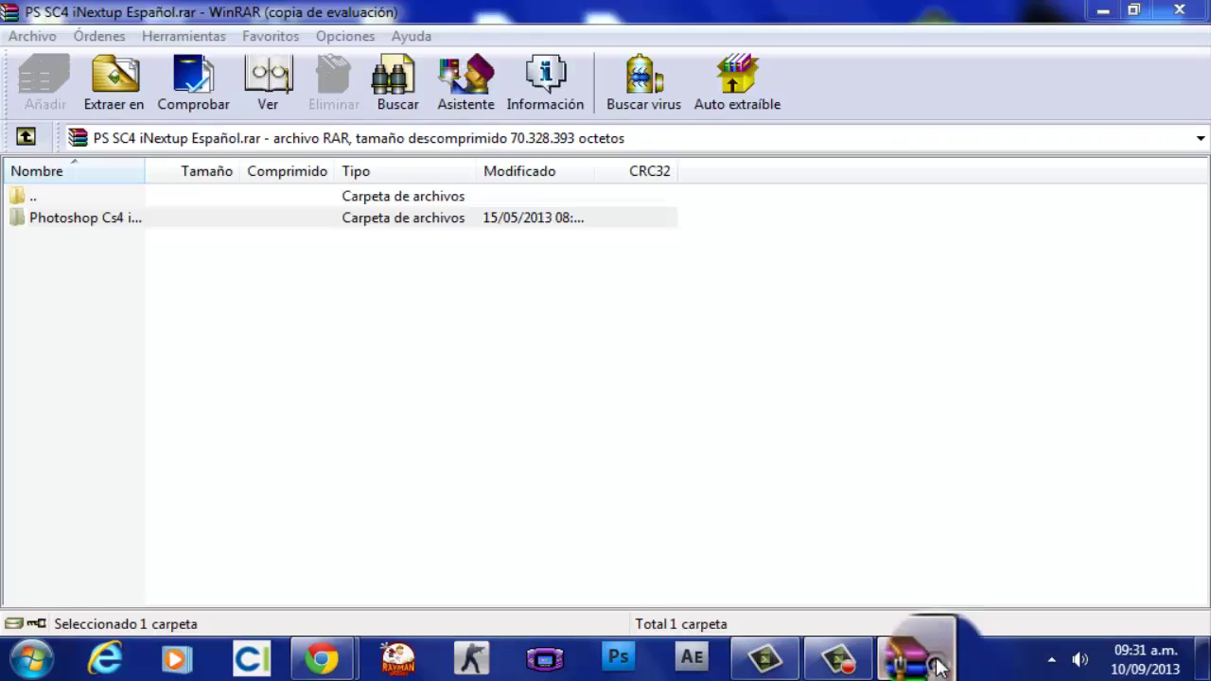
left_click(1196, 14)
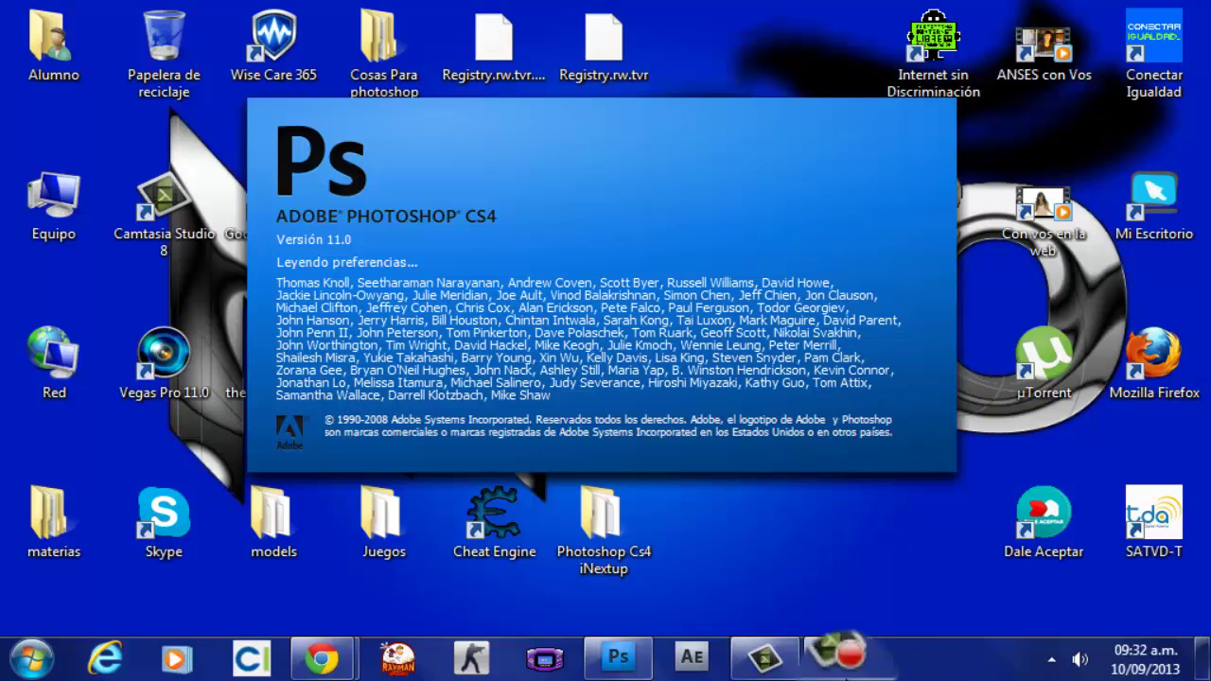
Step: Dismiss the Windows colour-scheme warning while Photoshop CS4 loads in Spanish
left_click(833, 658)
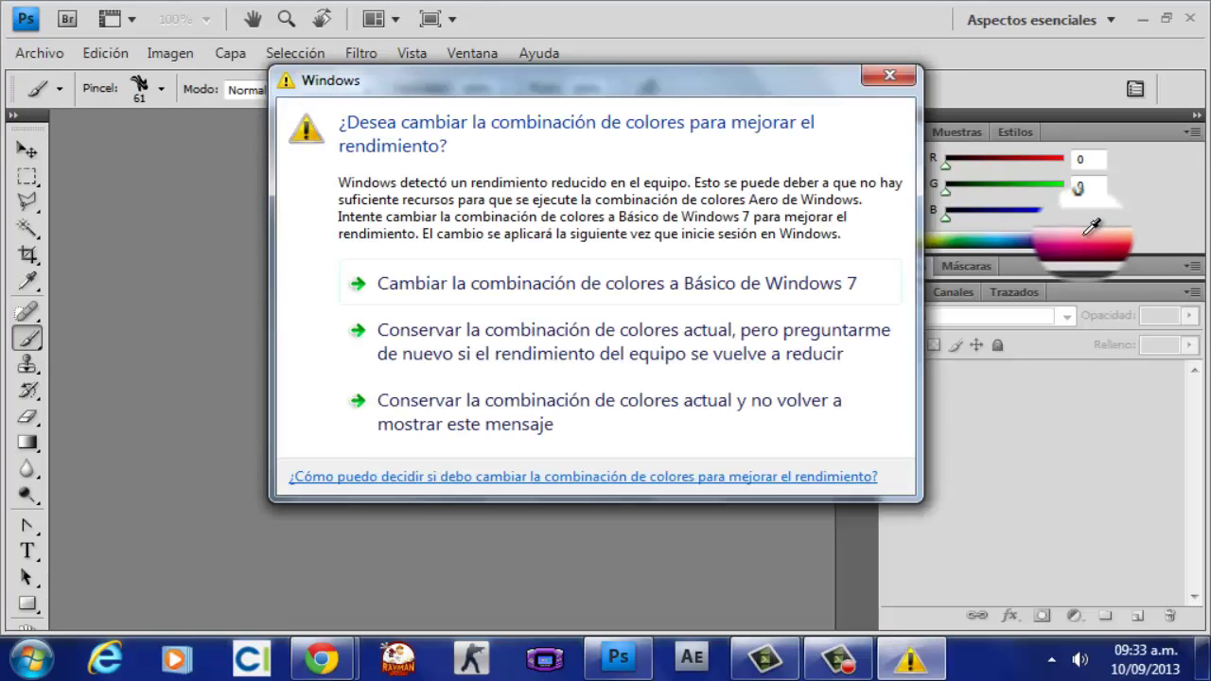
left_click(898, 76)
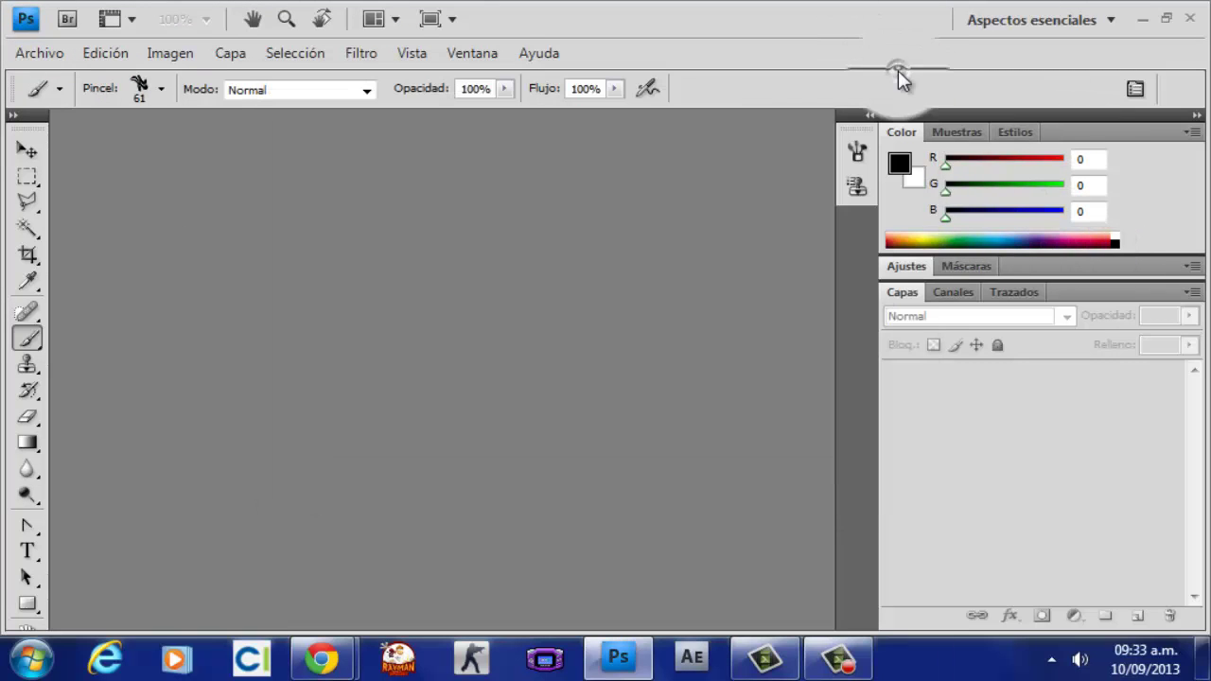
left_click(838, 659)
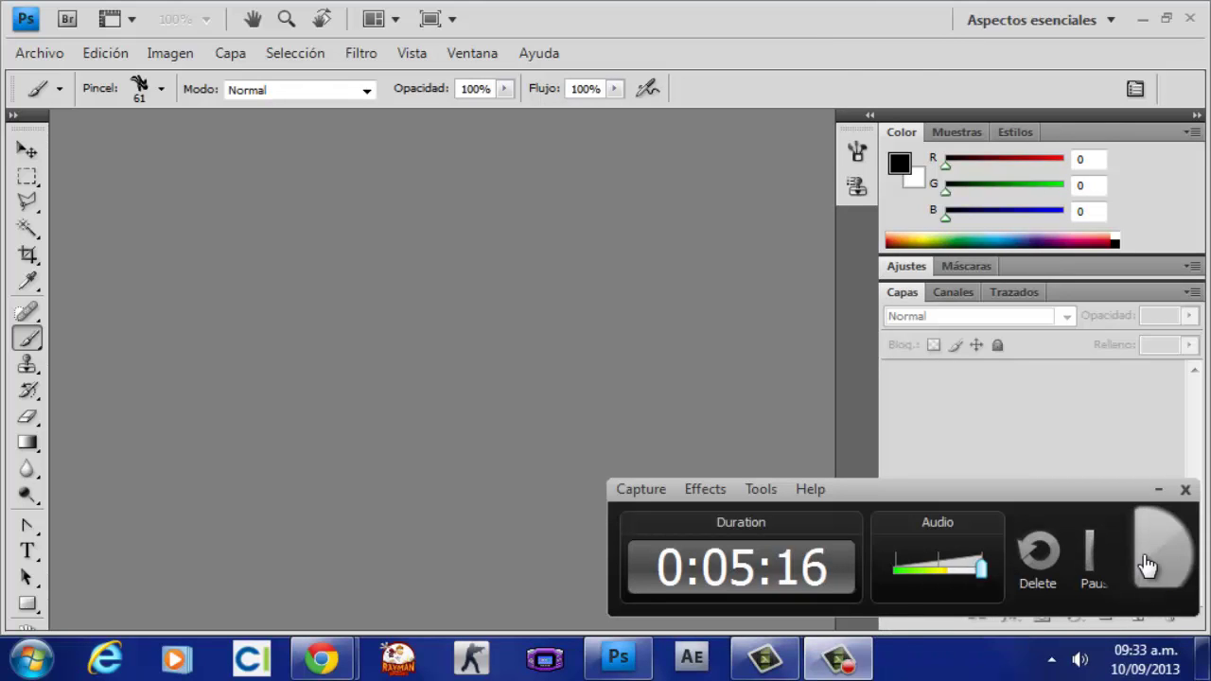